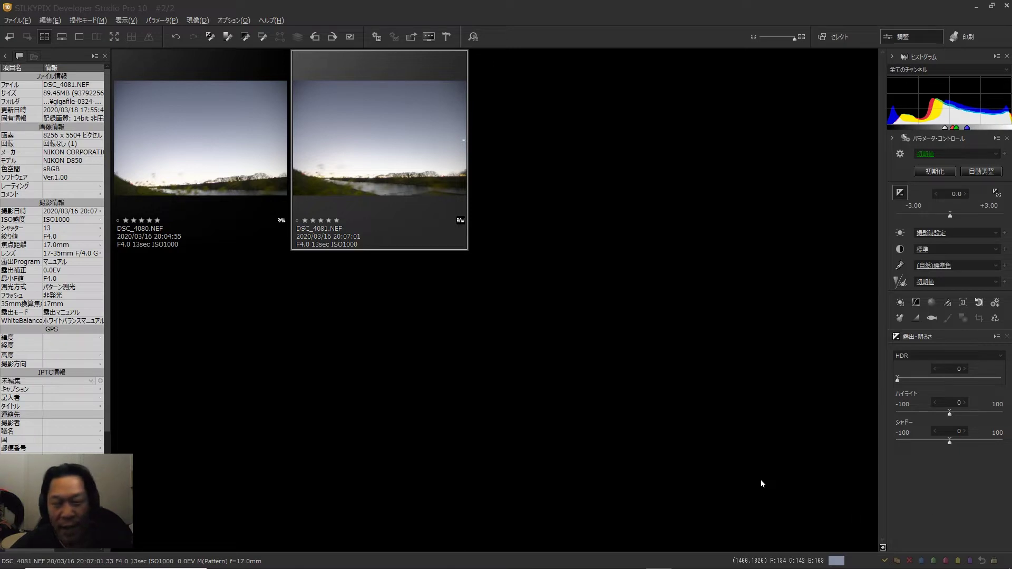
# Step: Open DSC_4080, advance to DSC_4081, inspect its stars at 100%, then return to fit view
pyautogui.doubleClick(248, 178)
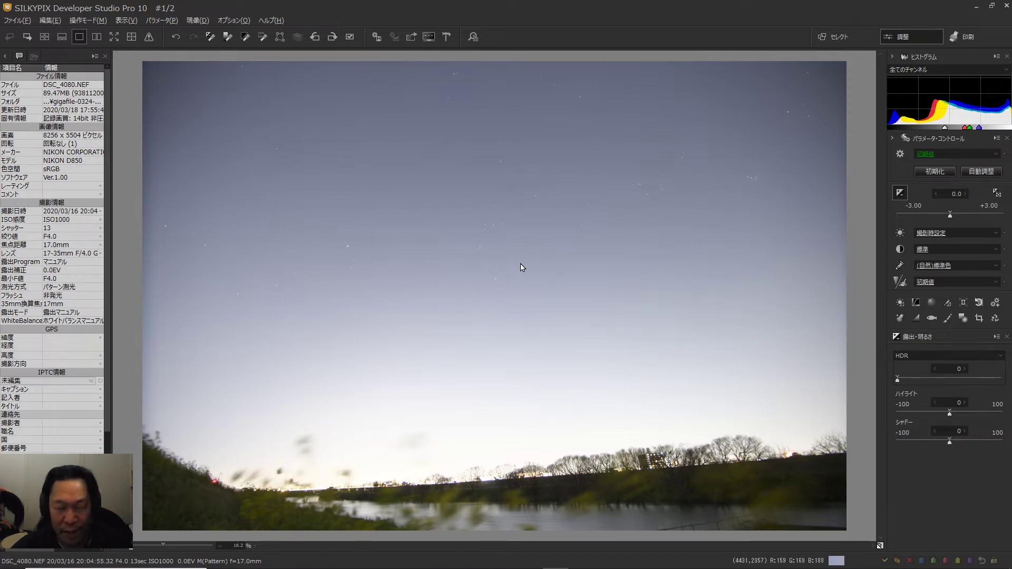
pyautogui.press('space')
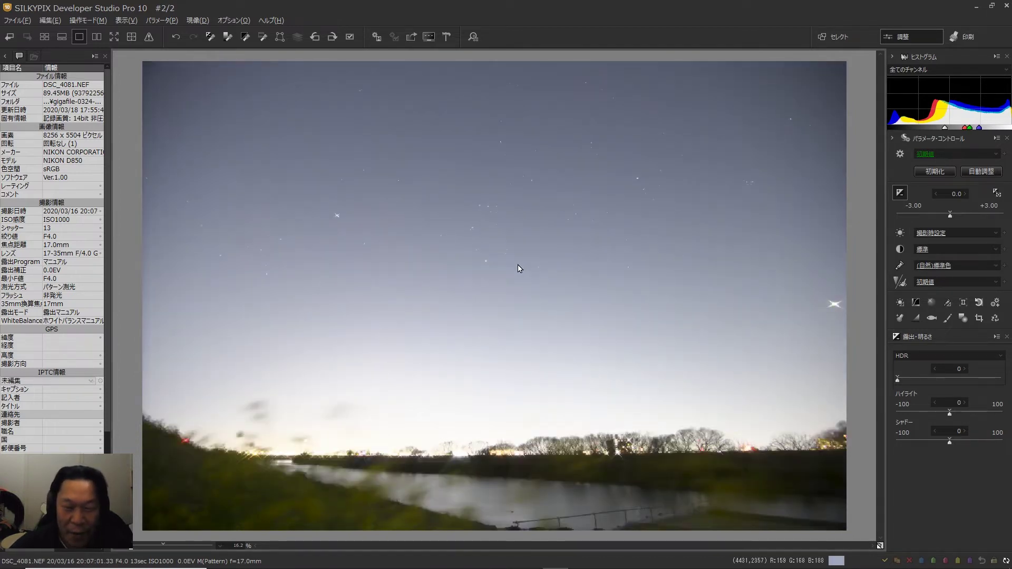
pyautogui.click(502, 218)
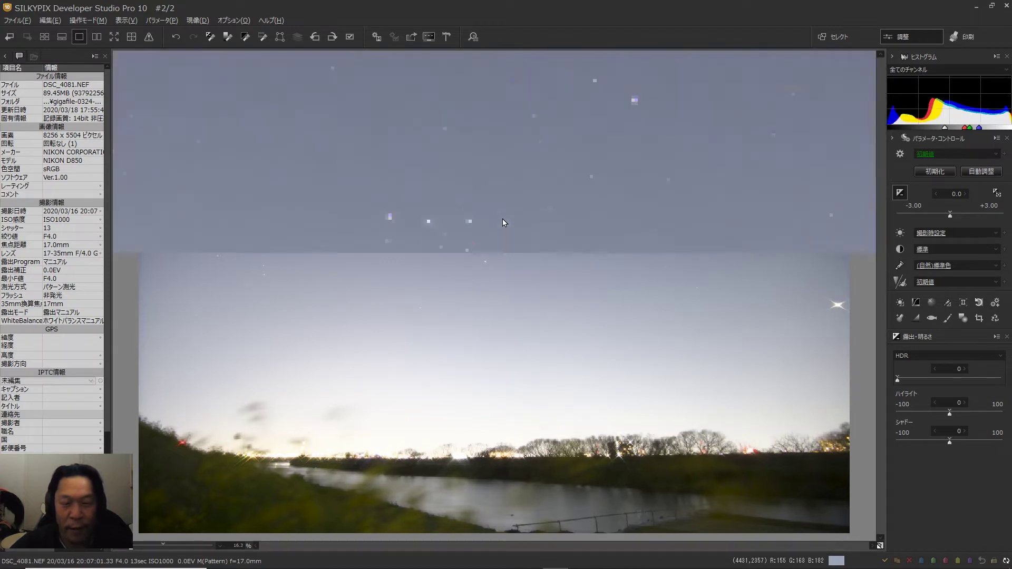
pyautogui.moveTo(694, 291); pyautogui.dragTo(169, 144)
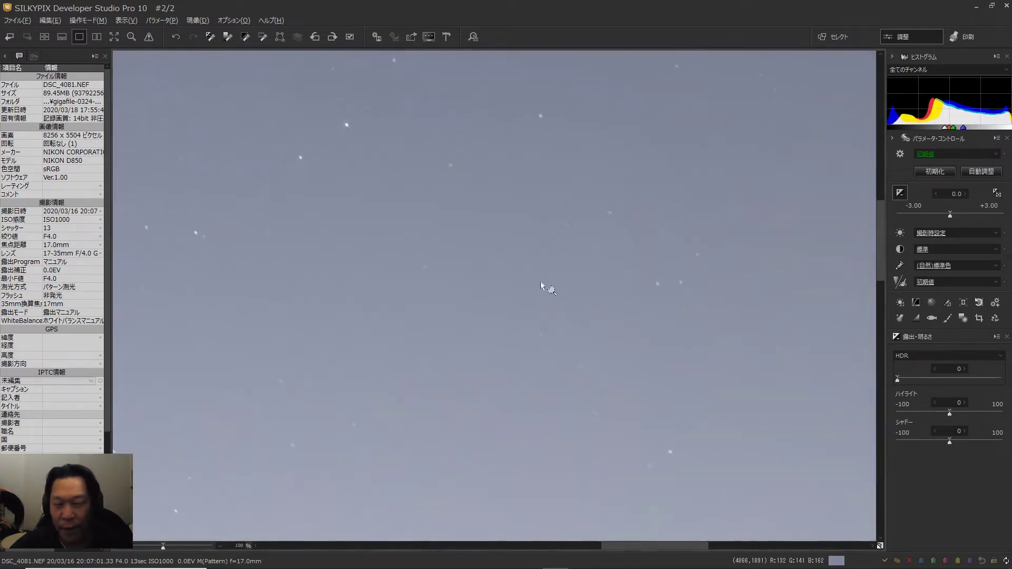
pyautogui.moveTo(622, 305); pyautogui.dragTo(516, 274)
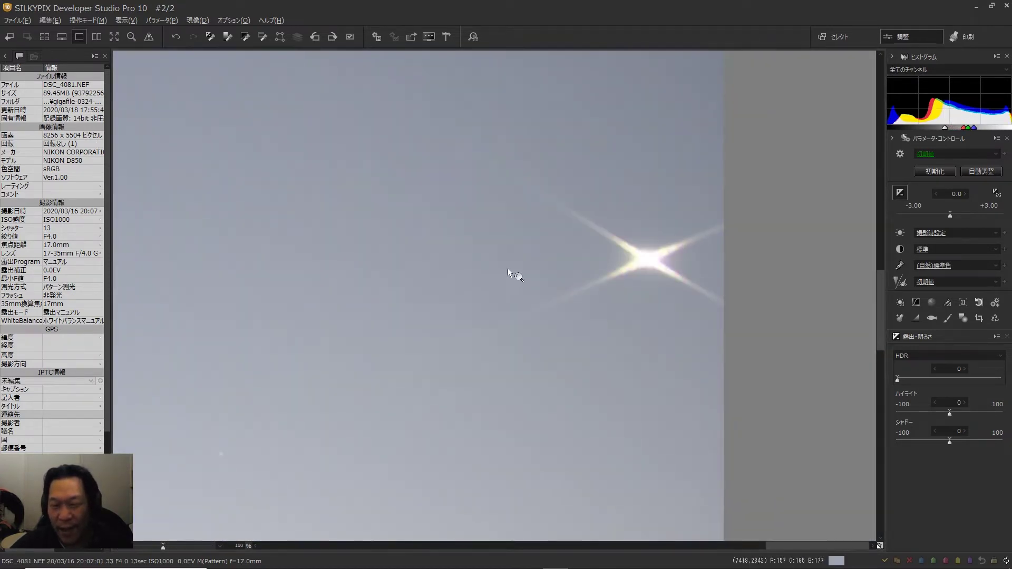
pyautogui.click(549, 277)
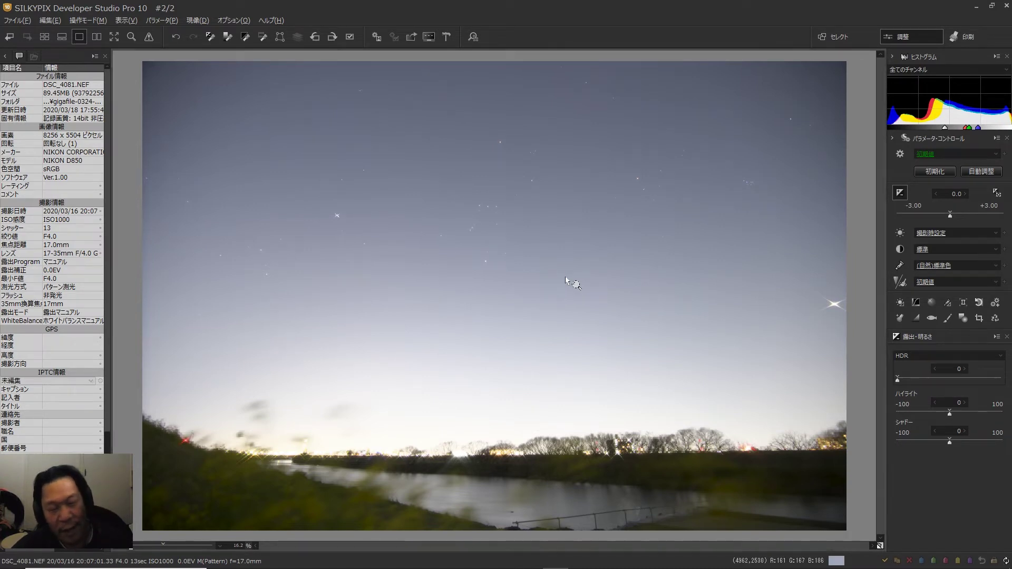
# Step: Lower DSC_4081's exposure to -0.80 EV, sampling sky and horizon pixel values along the way
pyautogui.click(290, 497)
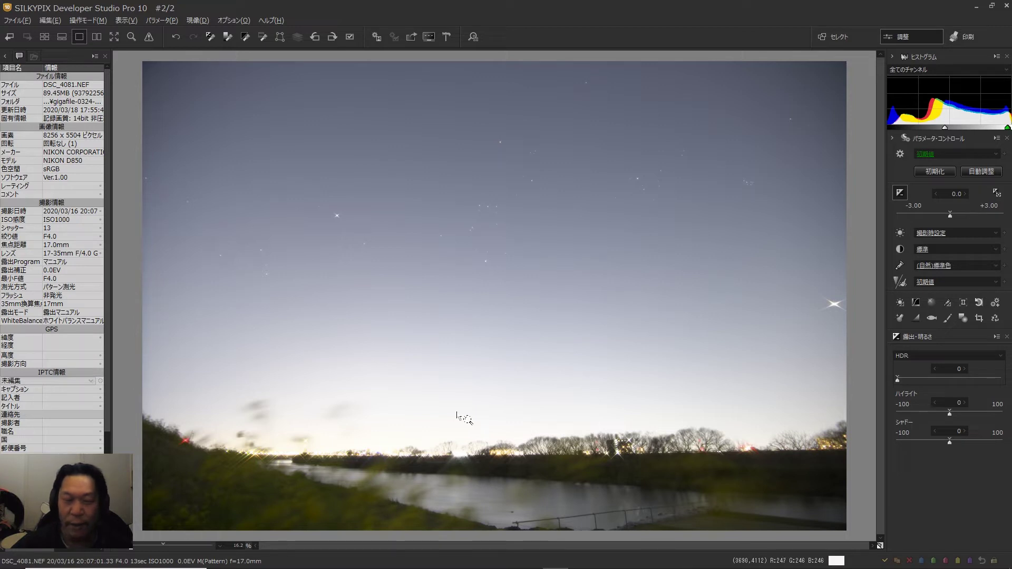
pyautogui.click(483, 108)
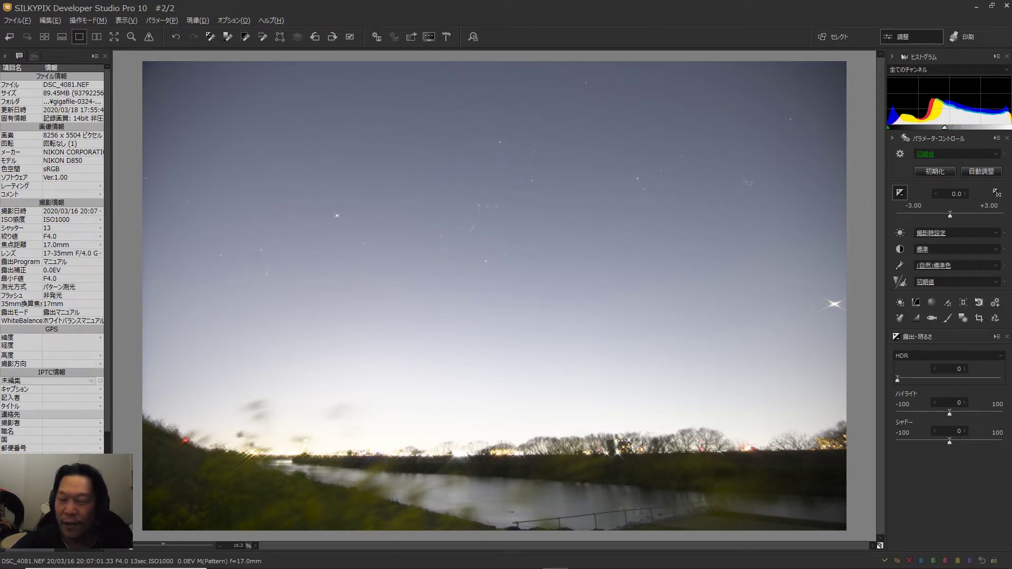
pyautogui.moveTo(950, 217); pyautogui.dragTo(939, 217)
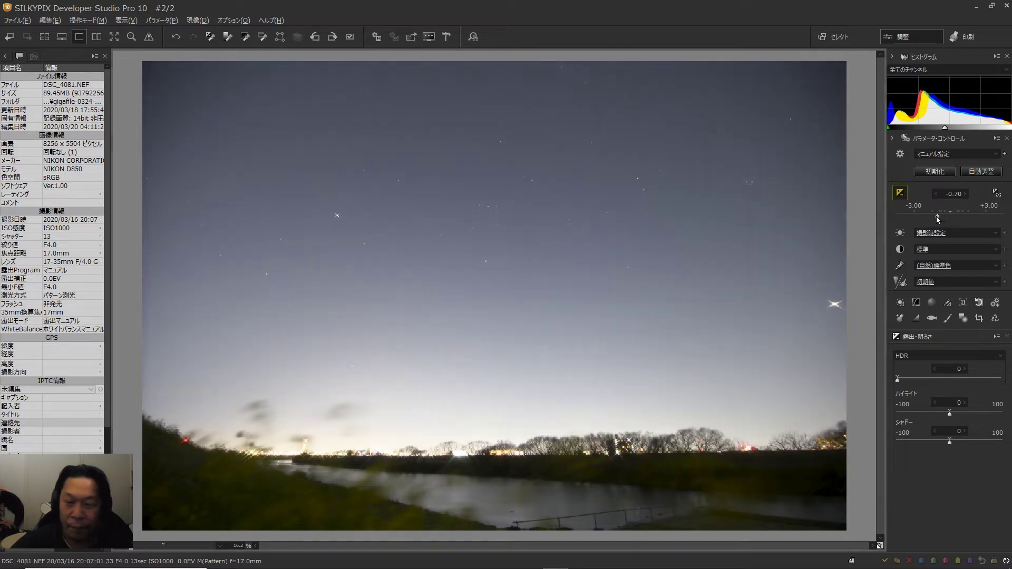
pyautogui.moveTo(937, 218); pyautogui.dragTo(950, 216)
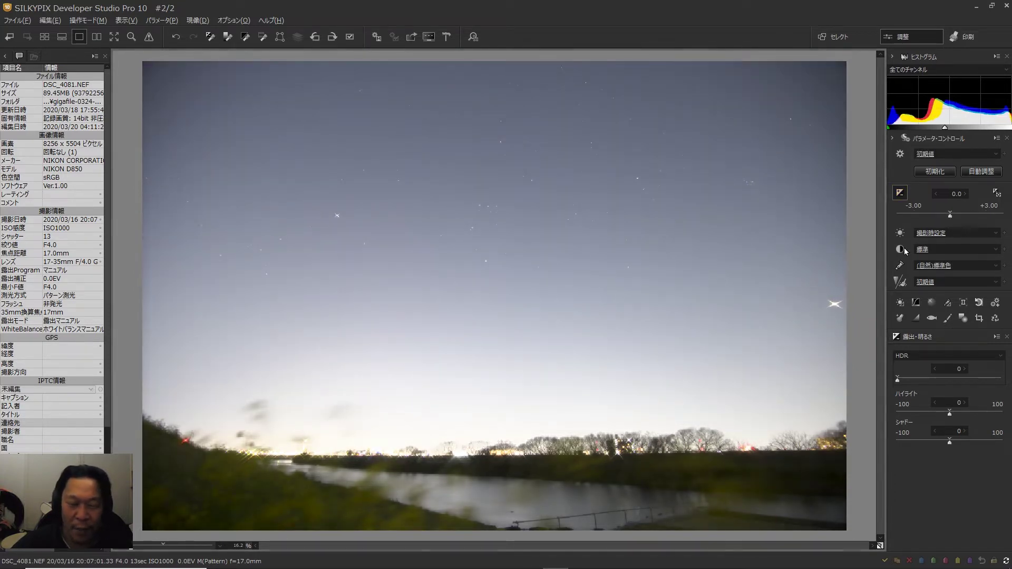
pyautogui.click(494, 95)
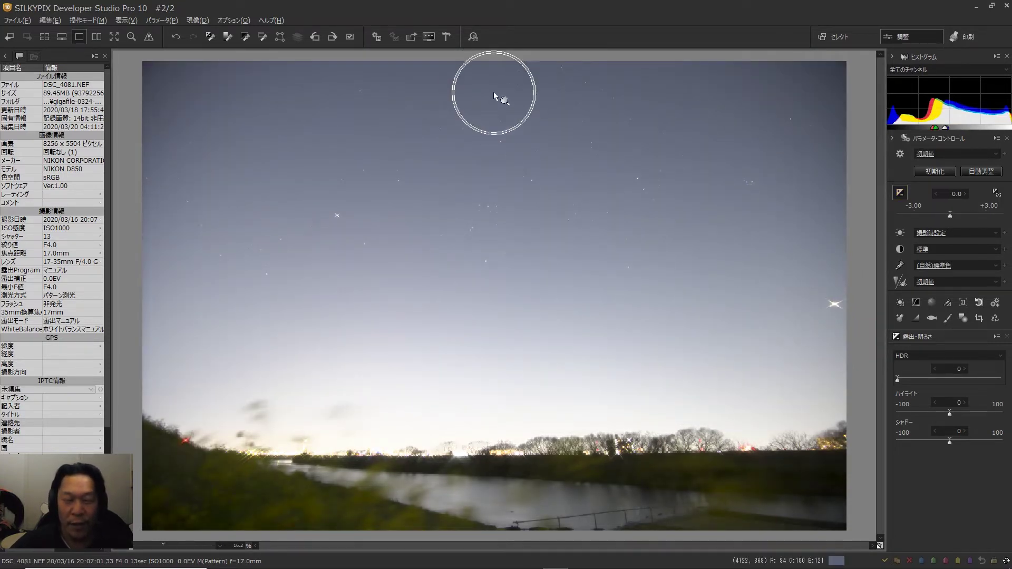
pyautogui.click(471, 430)
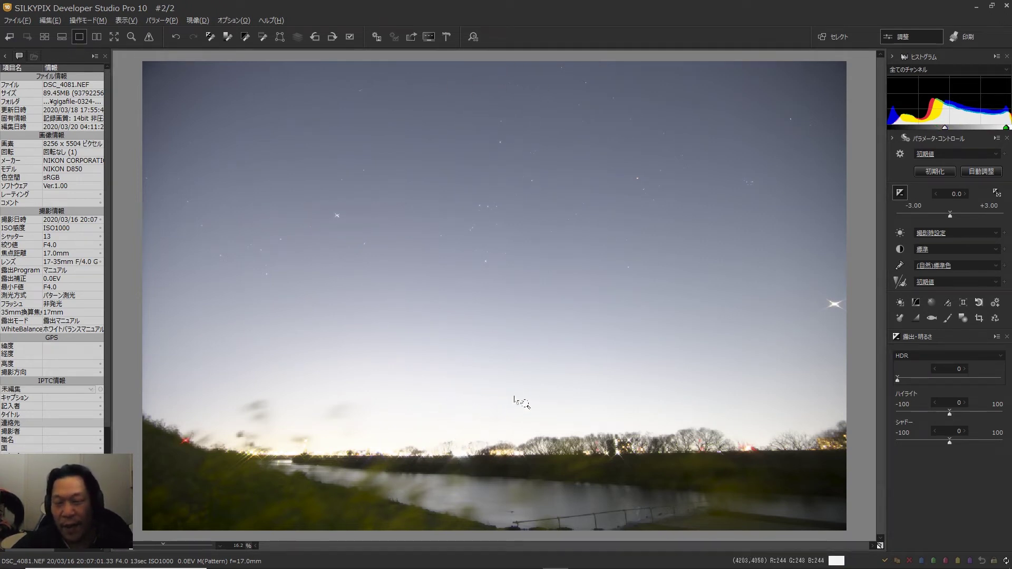
pyautogui.moveTo(950, 217); pyautogui.dragTo(937, 218)
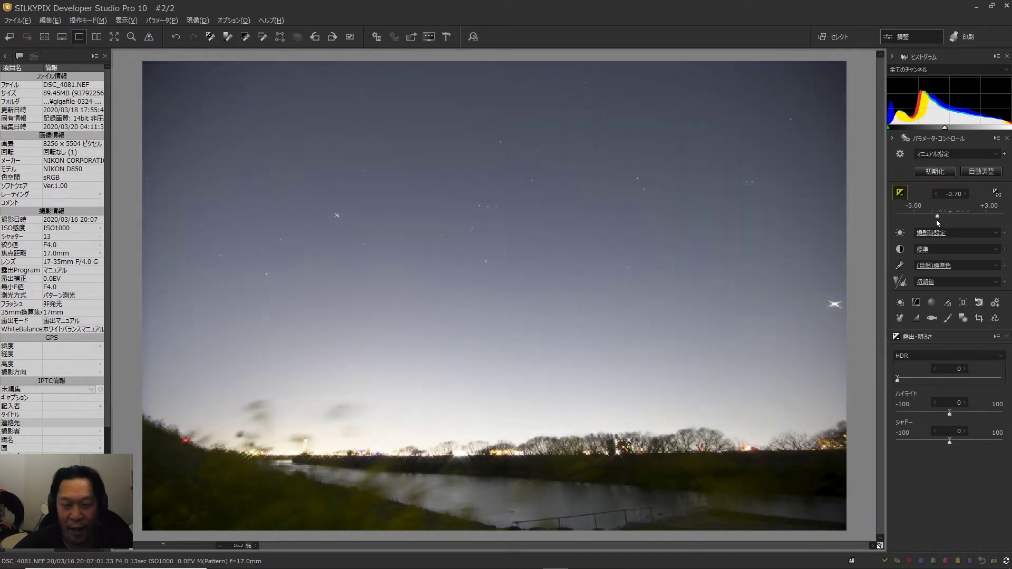
pyautogui.moveTo(936, 219); pyautogui.dragTo(935, 219)
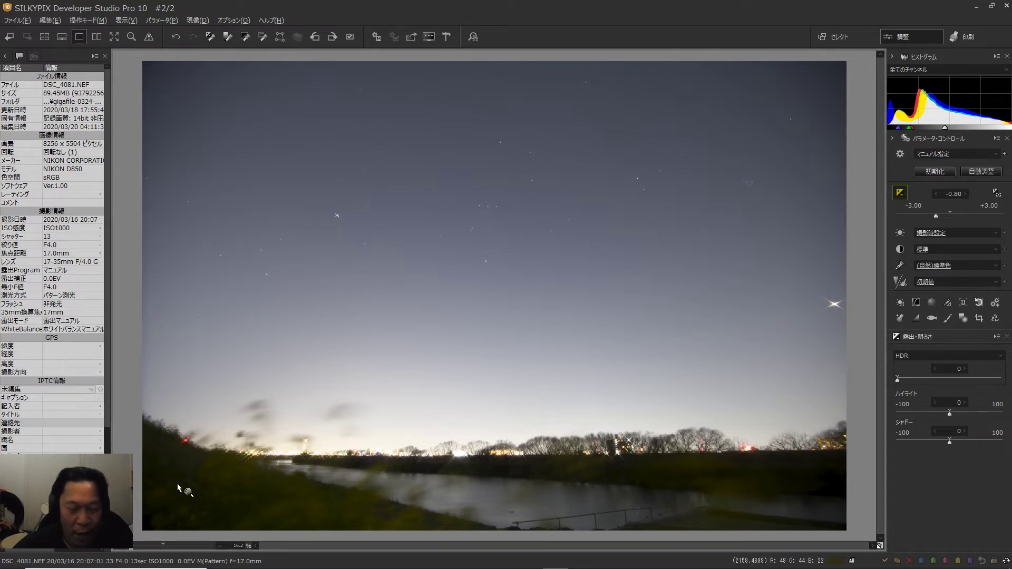
pyautogui.click(253, 503)
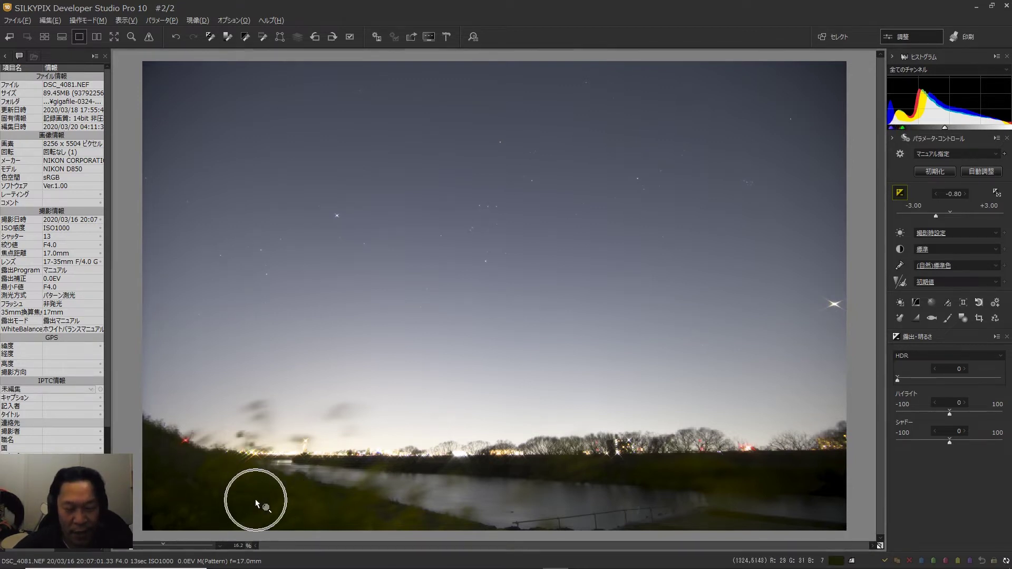
pyautogui.click(880, 546)
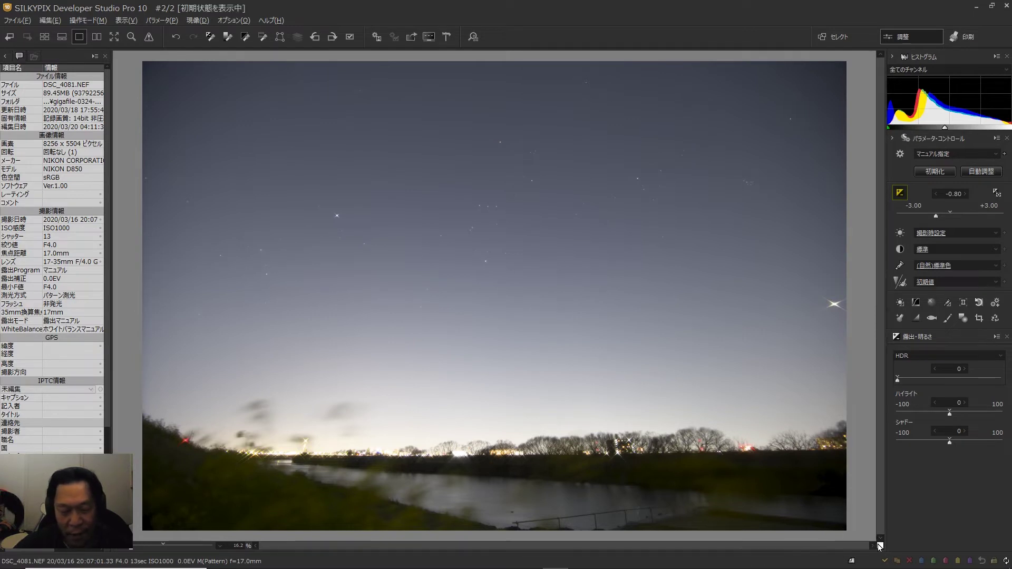
pyautogui.click(880, 545)
pyautogui.click(880, 547)
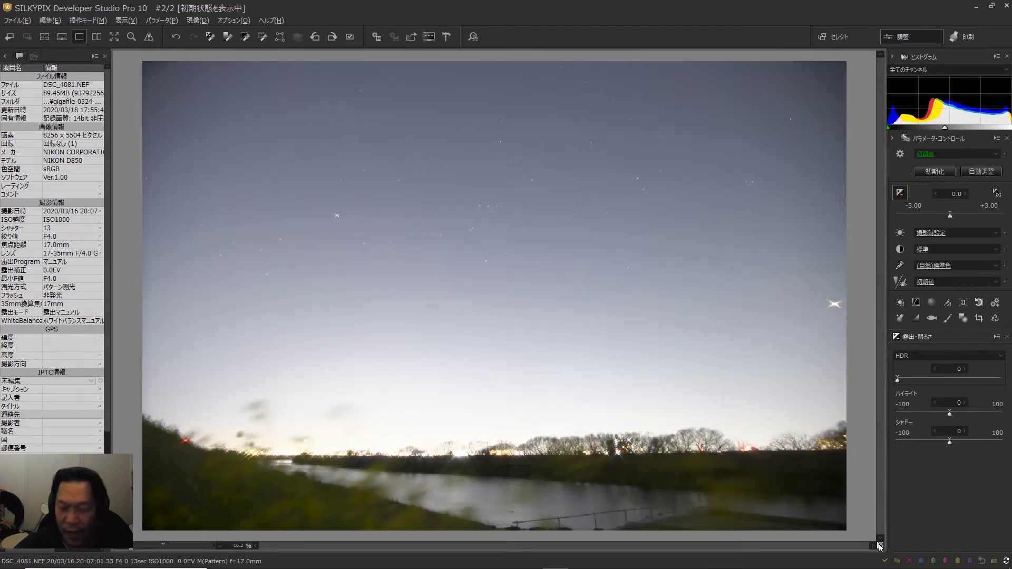
pyautogui.click(880, 546)
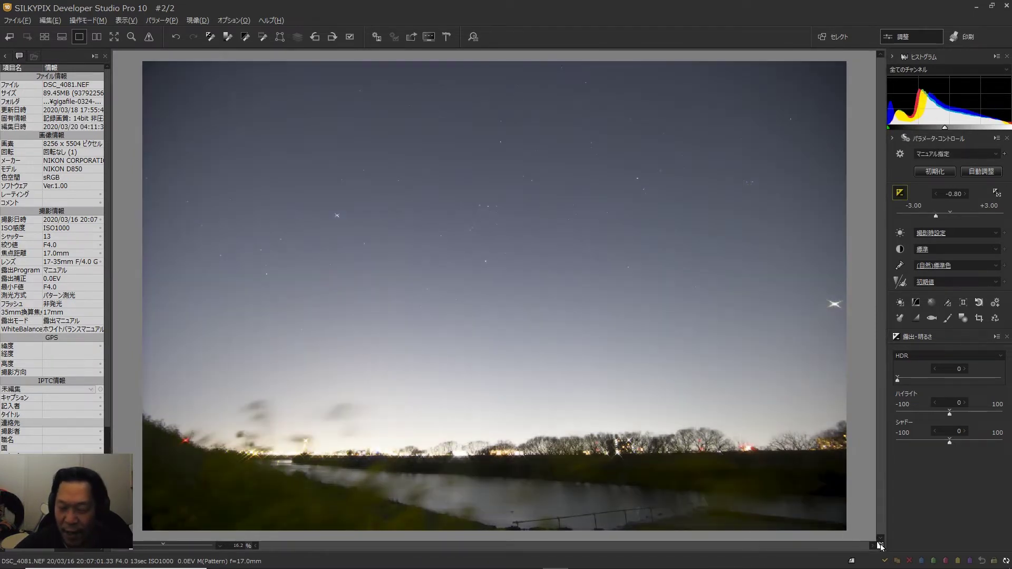
pyautogui.click(879, 546)
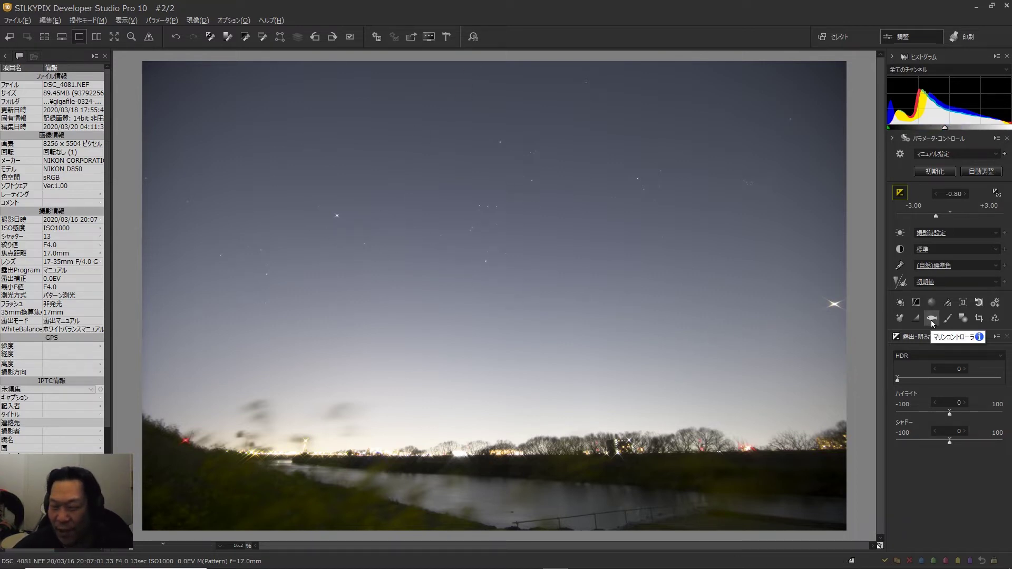
pyautogui.click(900, 234)
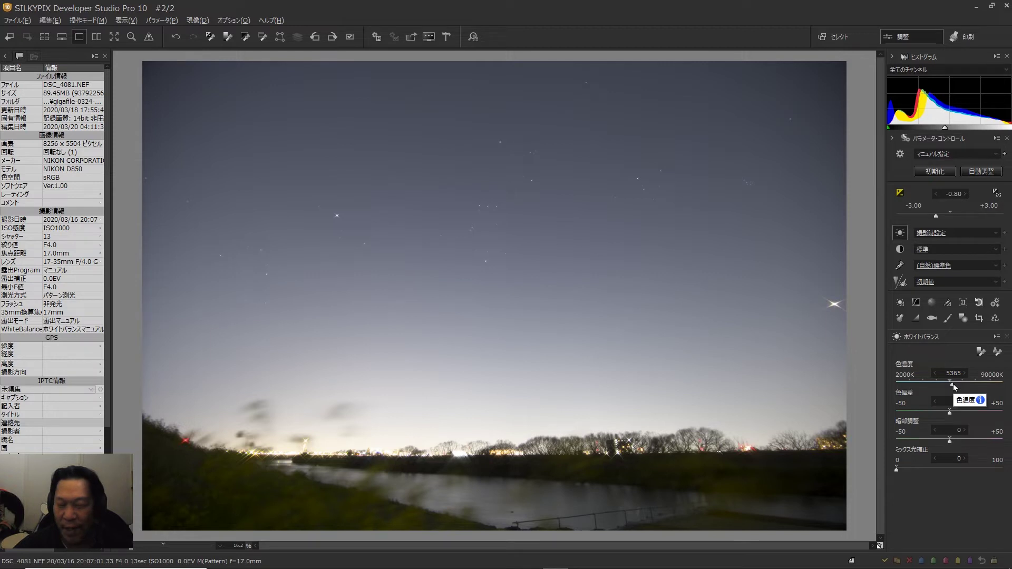
# Step: Cool the colour temperature, trying 4350 K and 3850 K, settling near 4150 K after sampling foreground pixels
pyautogui.moveTo(951, 385); pyautogui.dragTo(945, 387)
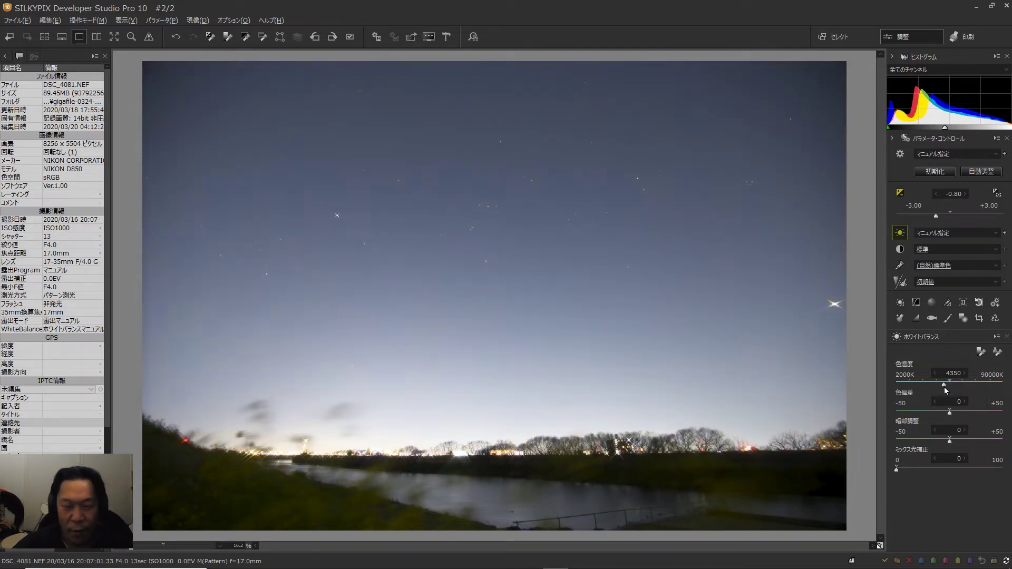
pyautogui.moveTo(944, 387); pyautogui.dragTo(942, 386)
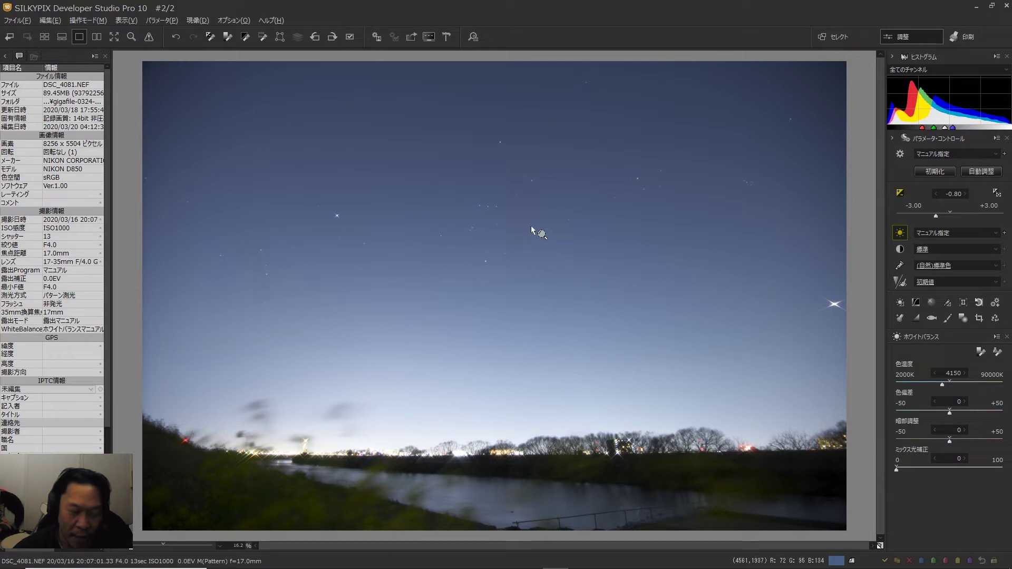
pyautogui.click(312, 519)
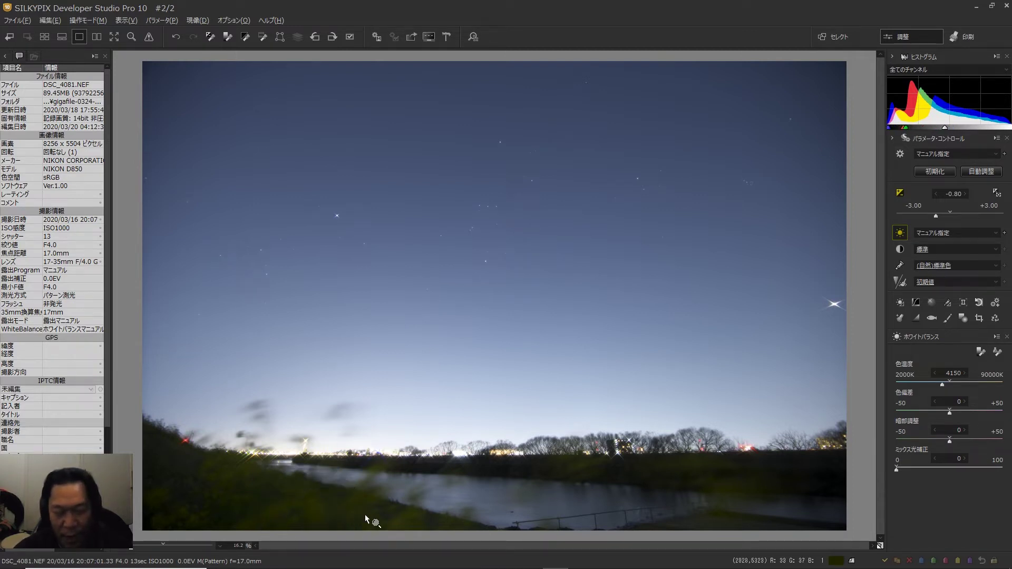
pyautogui.click(319, 451)
pyautogui.click(320, 452)
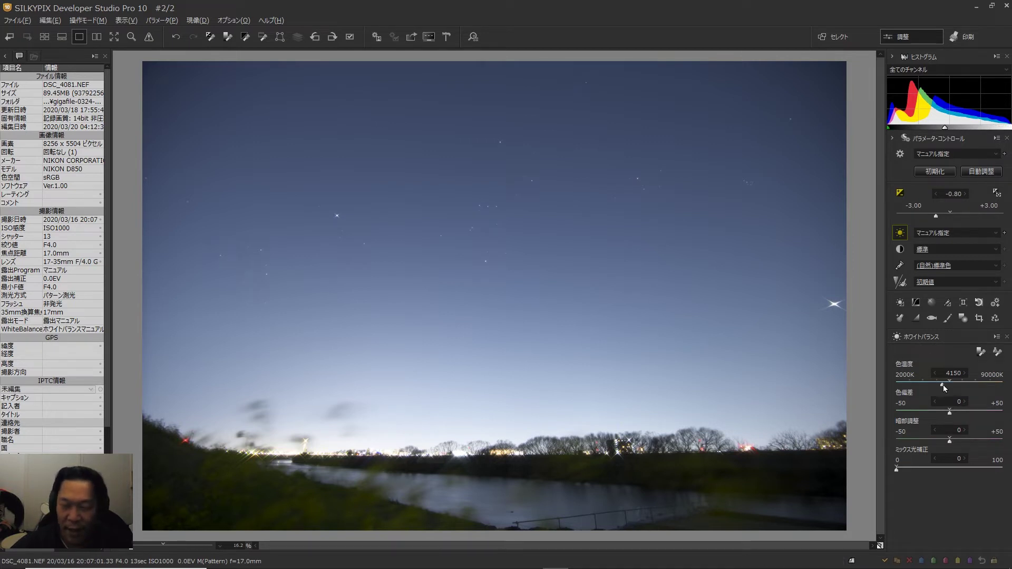
pyautogui.moveTo(944, 385); pyautogui.dragTo(934, 384)
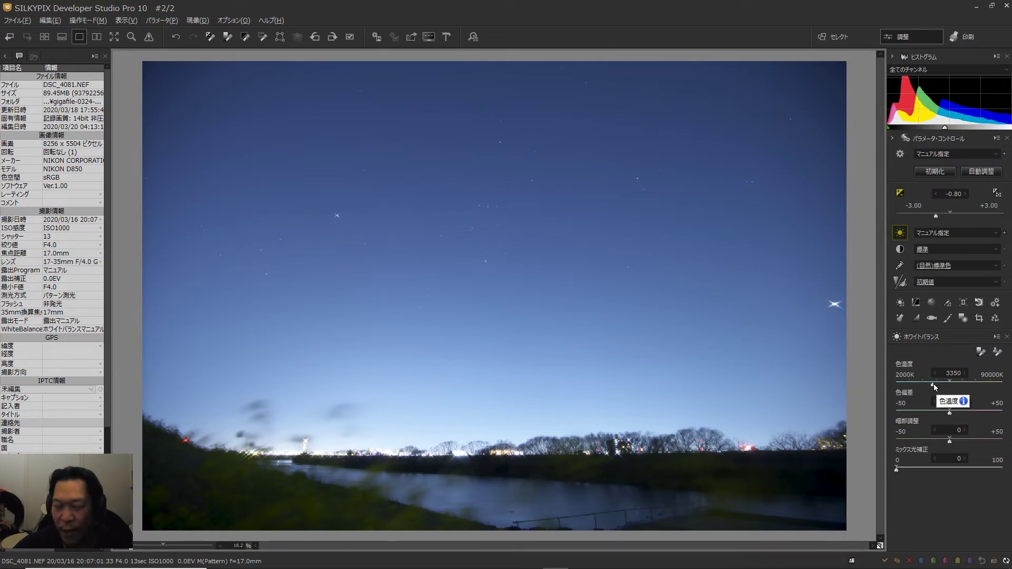
pyautogui.moveTo(935, 387); pyautogui.dragTo(943, 386)
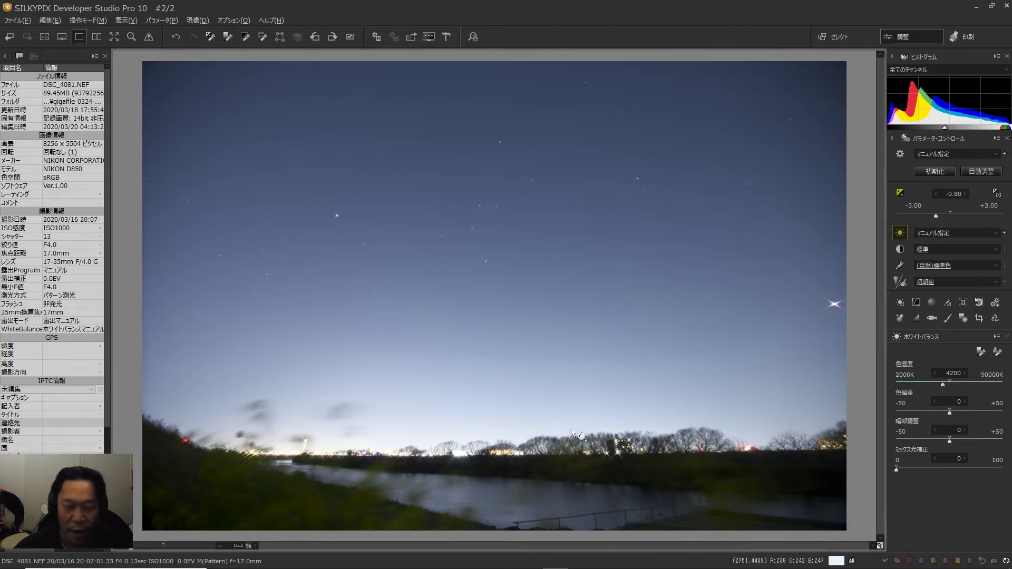
# Step: Try a bluer 3675 K colour temperature, then warm it back toward 4200 K
pyautogui.moveTo(942, 385); pyautogui.dragTo(938, 385)
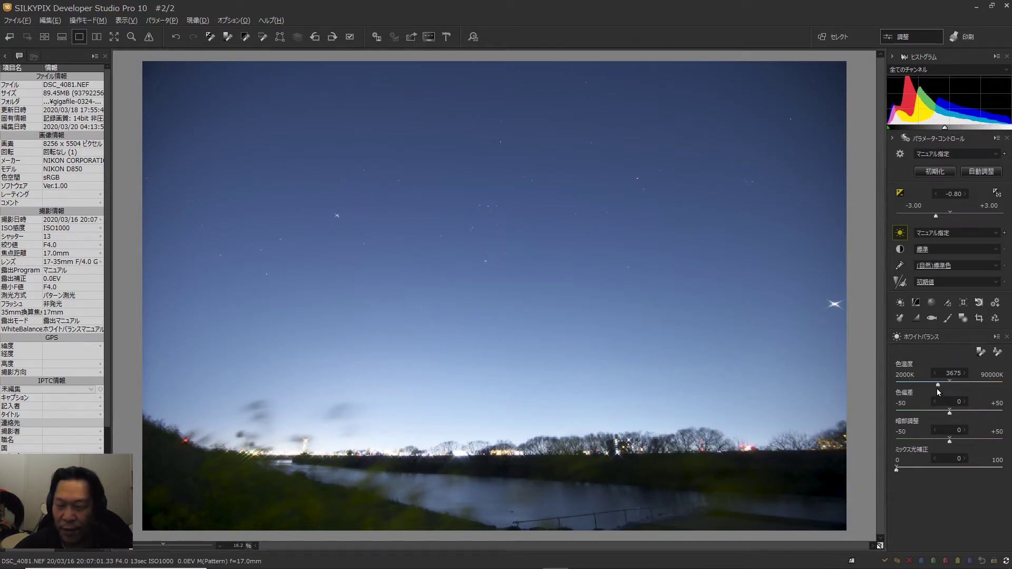
pyautogui.moveTo(938, 385); pyautogui.dragTo(944, 388)
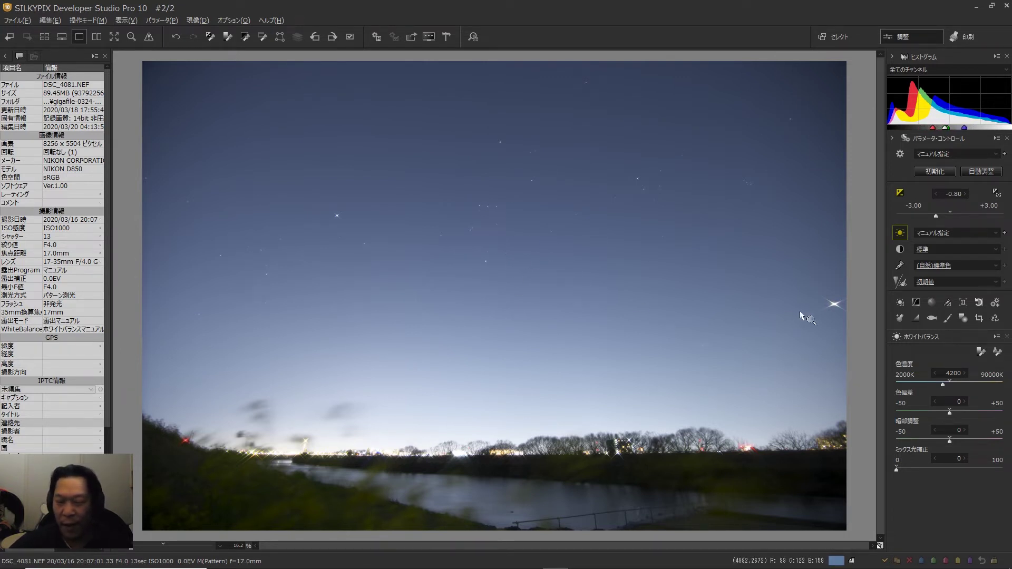
# Step: Open the partial correction tool and add a graduated filter to the photo
pyautogui.click(963, 319)
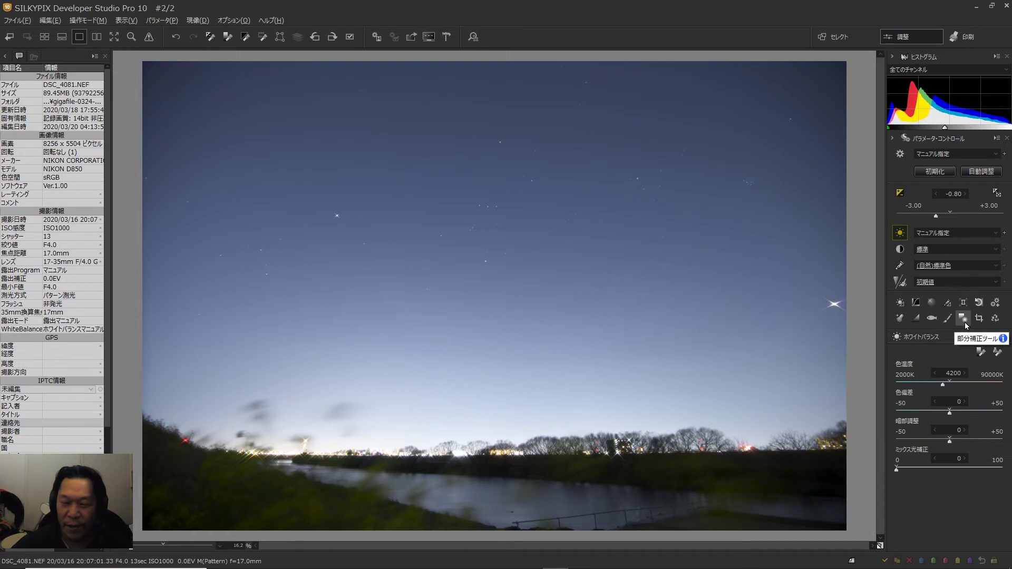
pyautogui.click(964, 319)
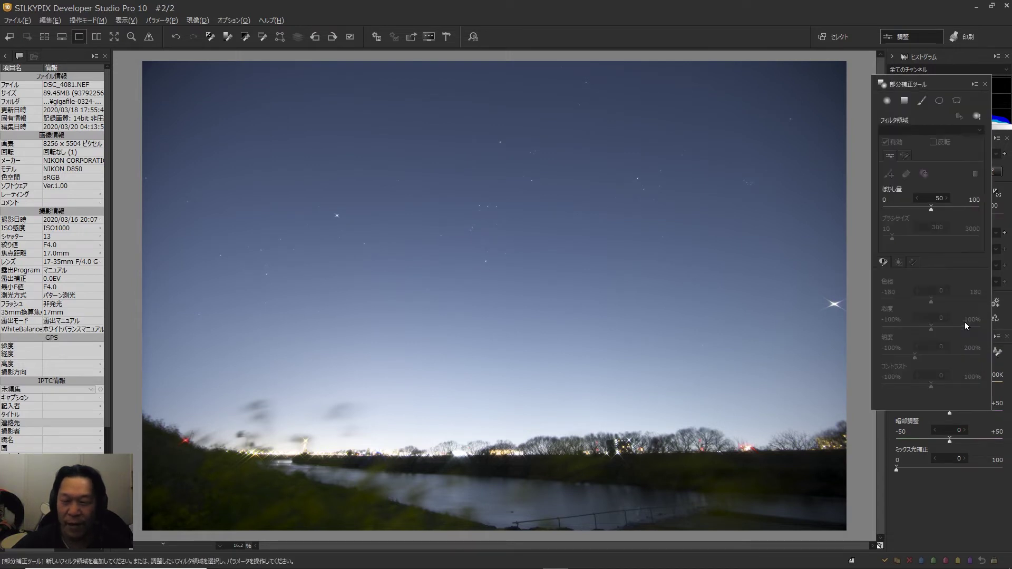
pyautogui.moveTo(915, 82); pyautogui.dragTo(768, 85)
pyautogui.click(753, 107)
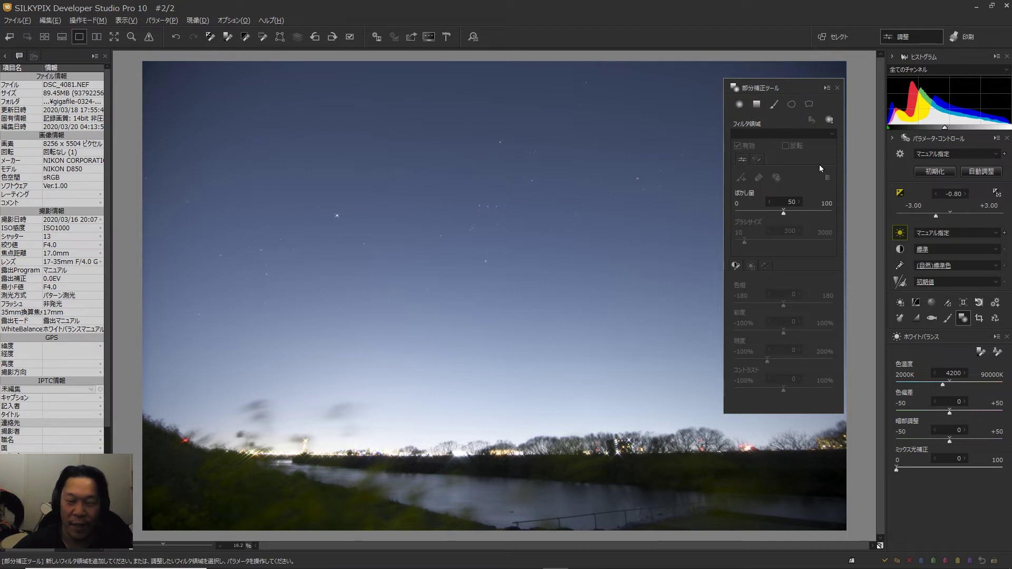
pyautogui.moveTo(764, 89); pyautogui.dragTo(863, 70)
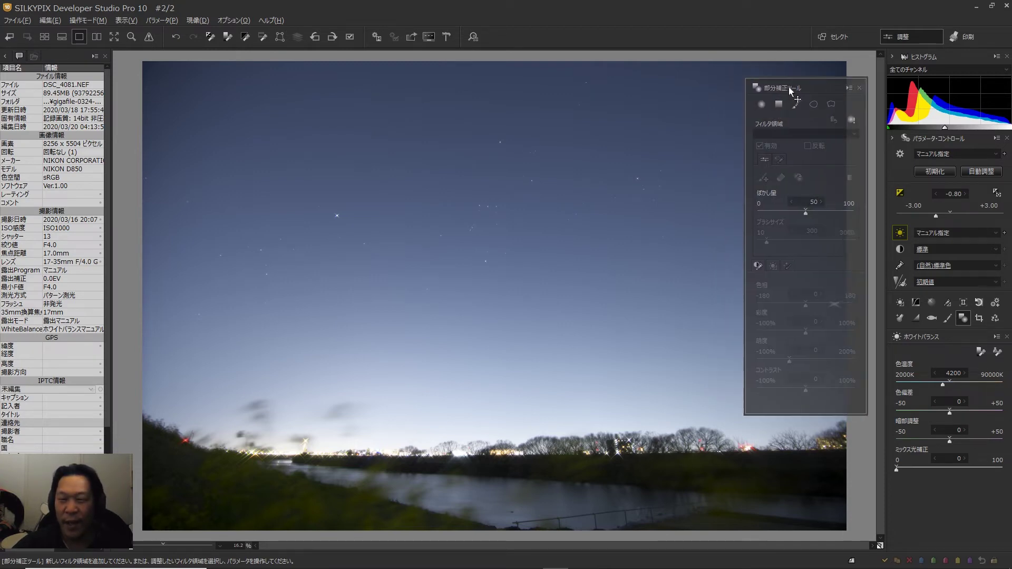
pyautogui.click(857, 87)
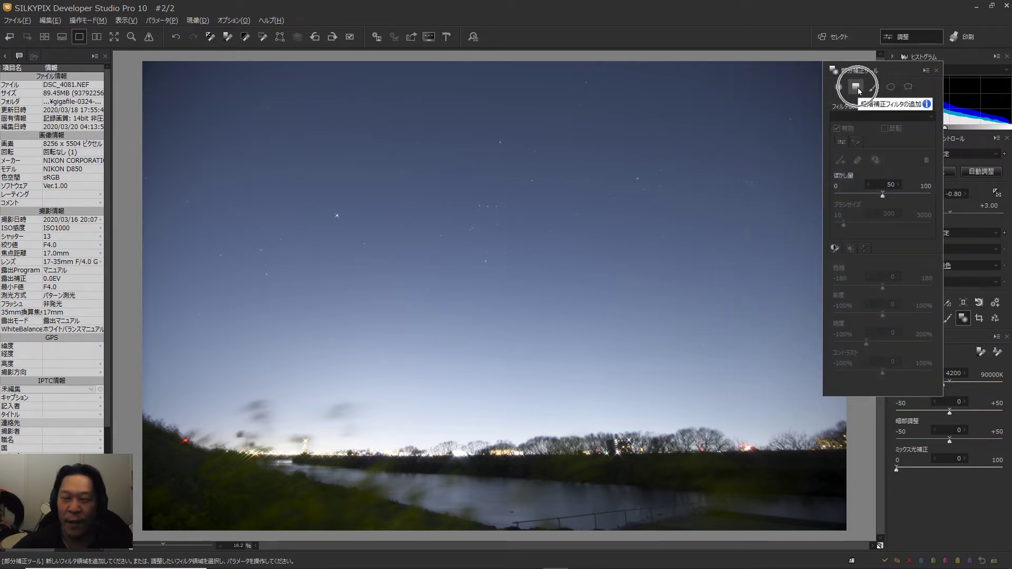
pyautogui.click(858, 87)
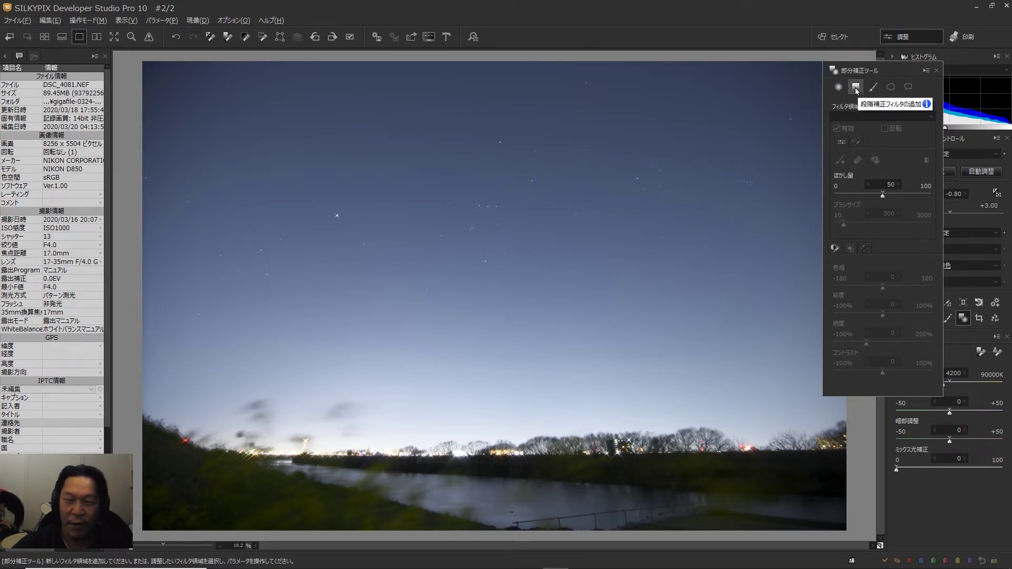
pyautogui.click(855, 87)
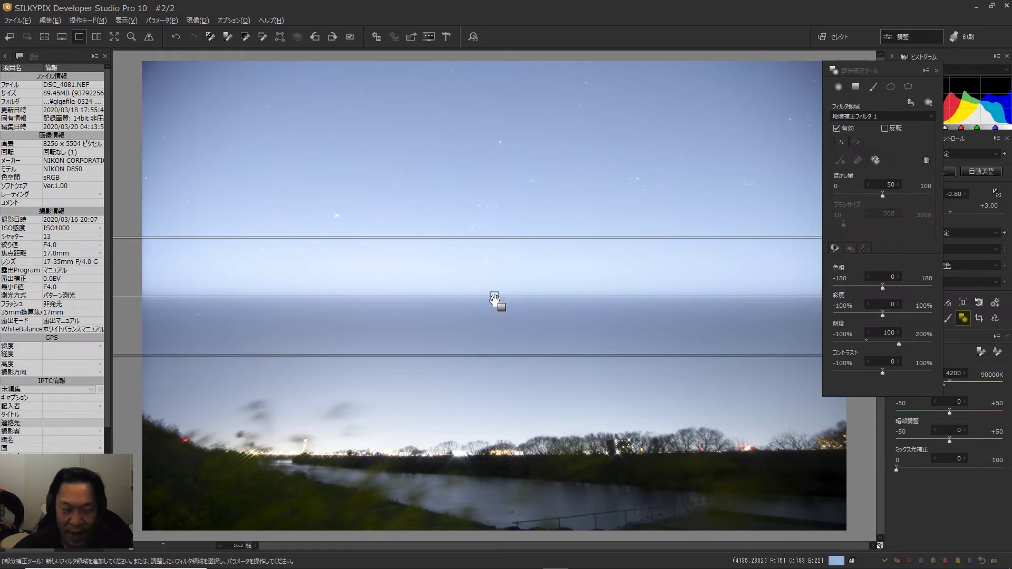
# Step: Position the graduated filter over the sky above the horizon and set its brightness to -29
pyautogui.moveTo(495, 299); pyautogui.dragTo(492, 409)
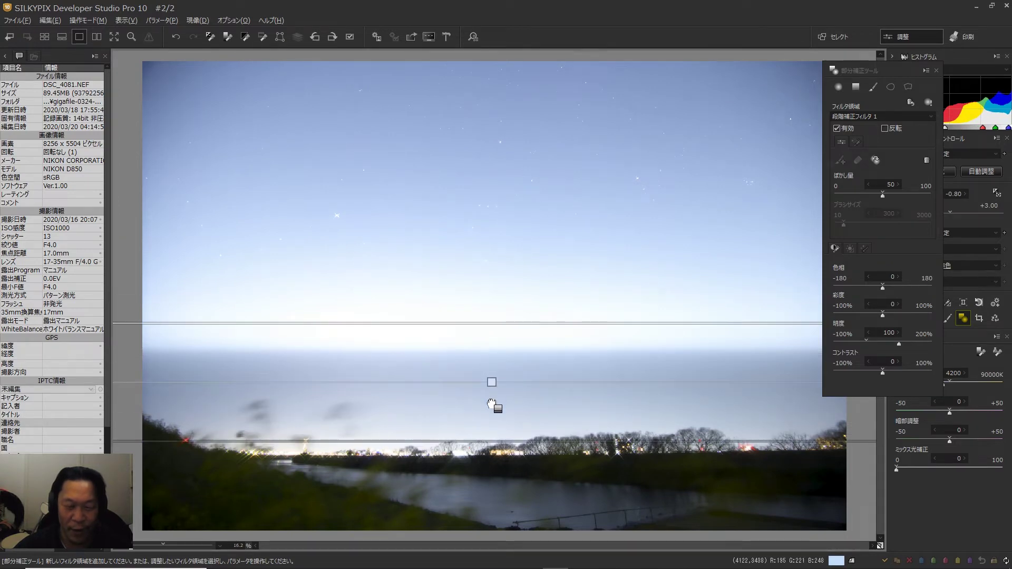
pyautogui.moveTo(492, 408); pyautogui.dragTo(492, 431)
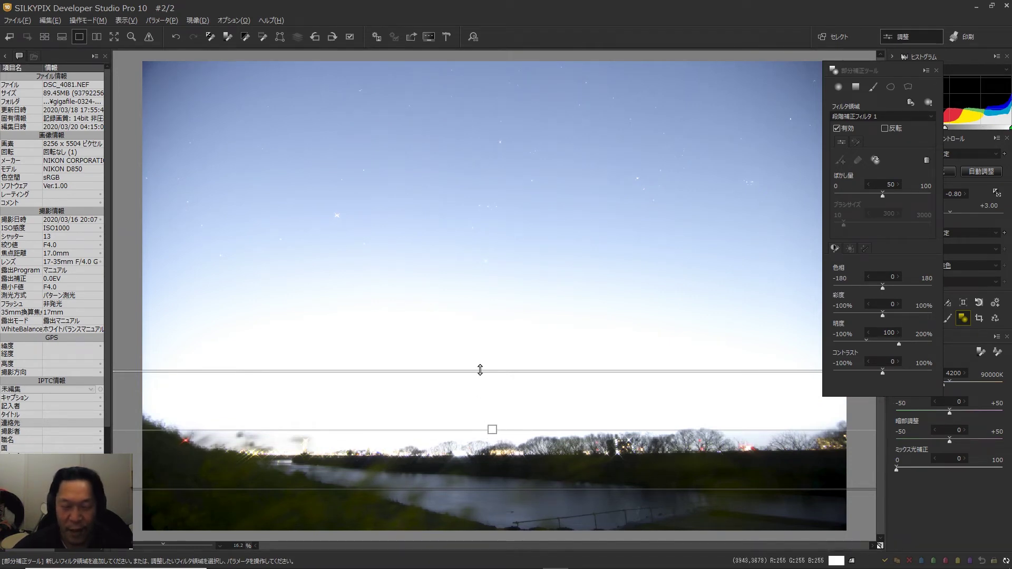
pyautogui.moveTo(481, 369); pyautogui.dragTo(473, 125)
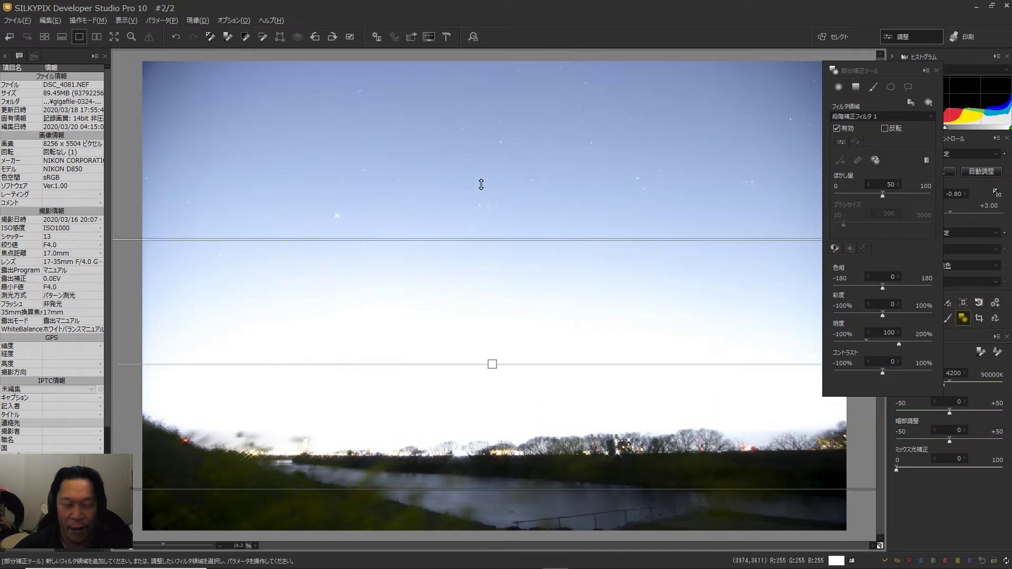
pyautogui.moveTo(491, 308); pyautogui.dragTo(484, 433)
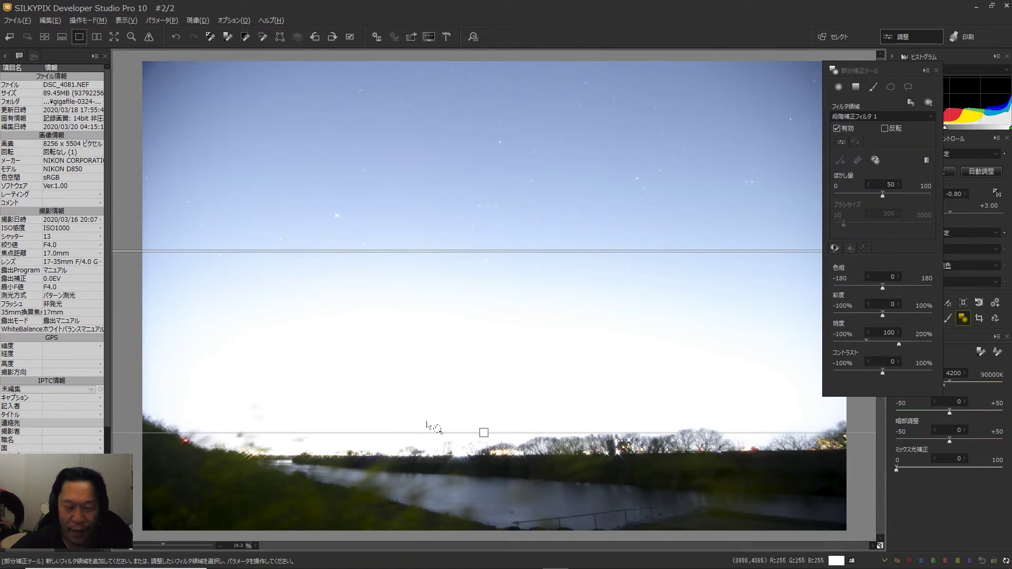
pyautogui.click(862, 343)
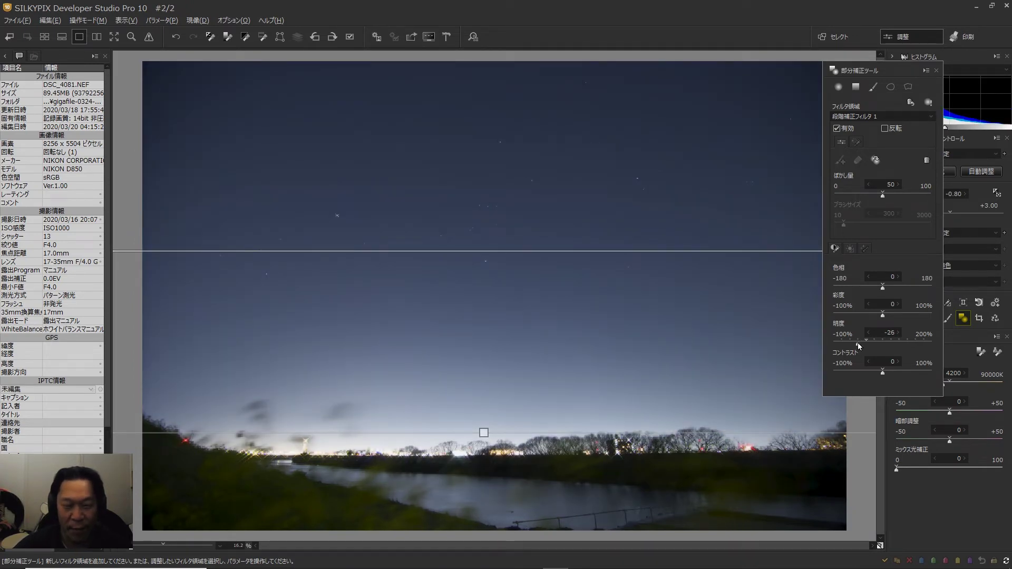
pyautogui.moveTo(857, 346); pyautogui.dragTo(856, 343)
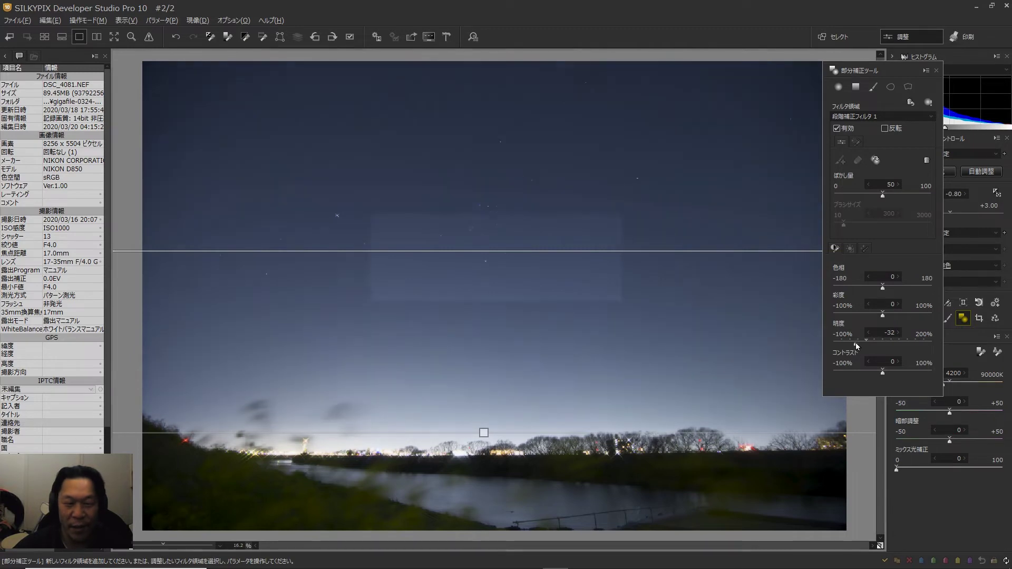
# Step: Inspect a star at 100%, toggle the filter off and on to compare, then close the panel
pyautogui.click(334, 226)
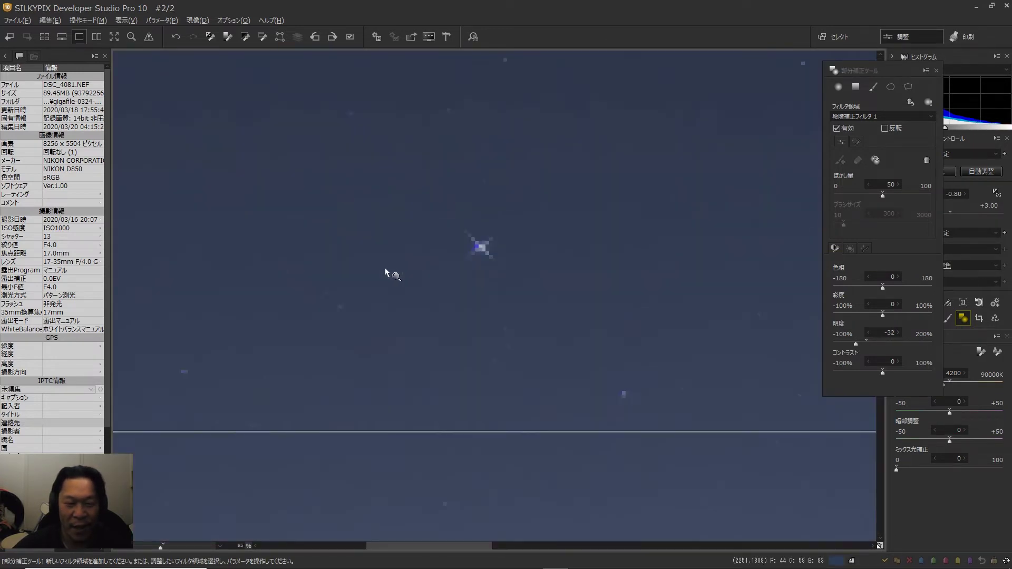
pyautogui.click(517, 278)
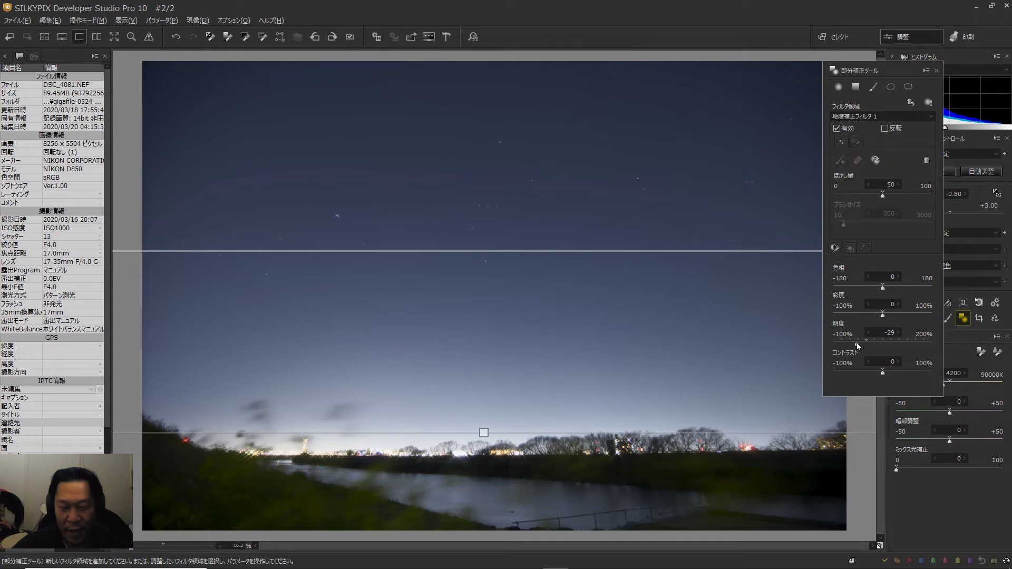
pyautogui.click(838, 129)
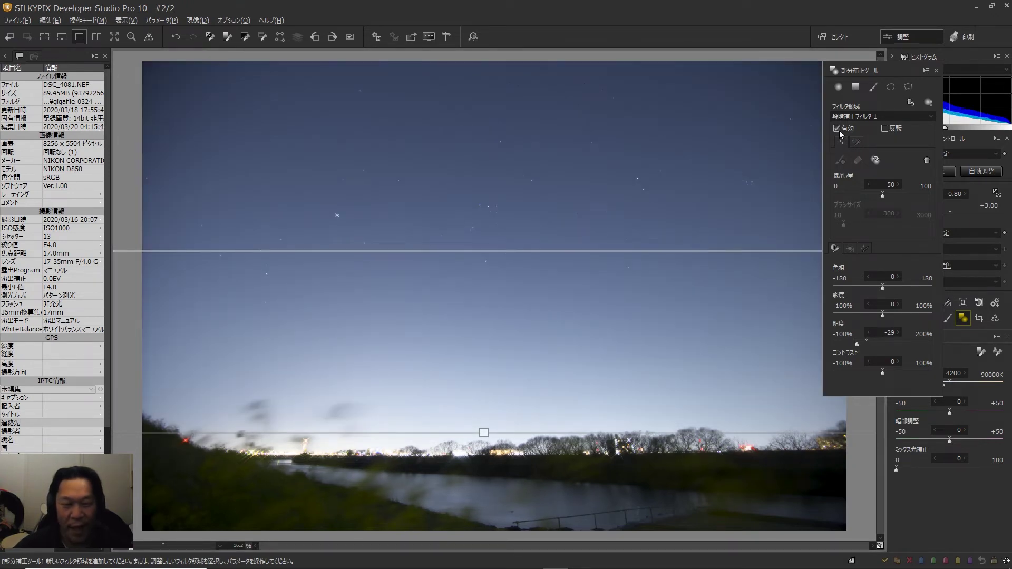
pyautogui.click(838, 128)
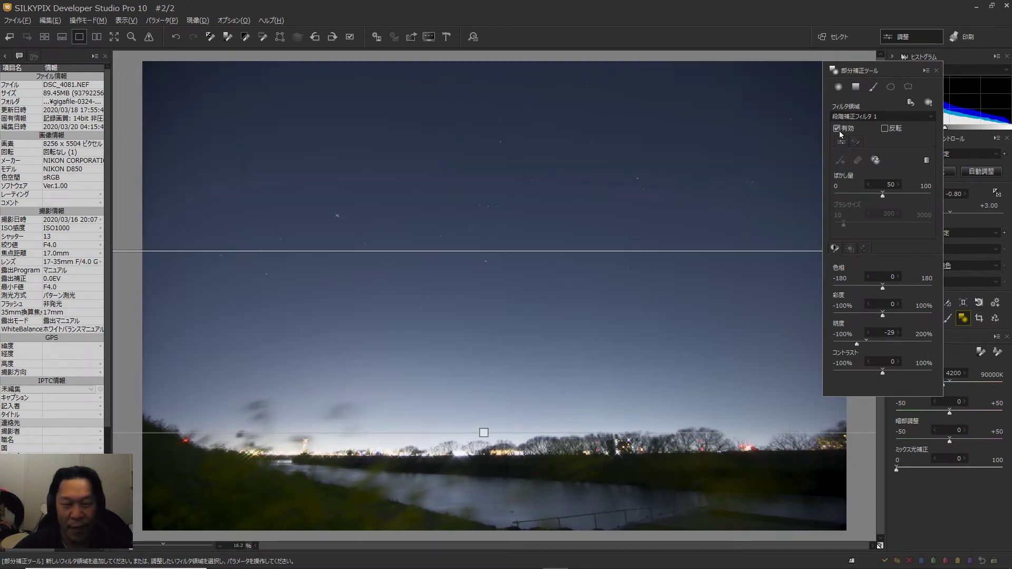
pyautogui.click(938, 71)
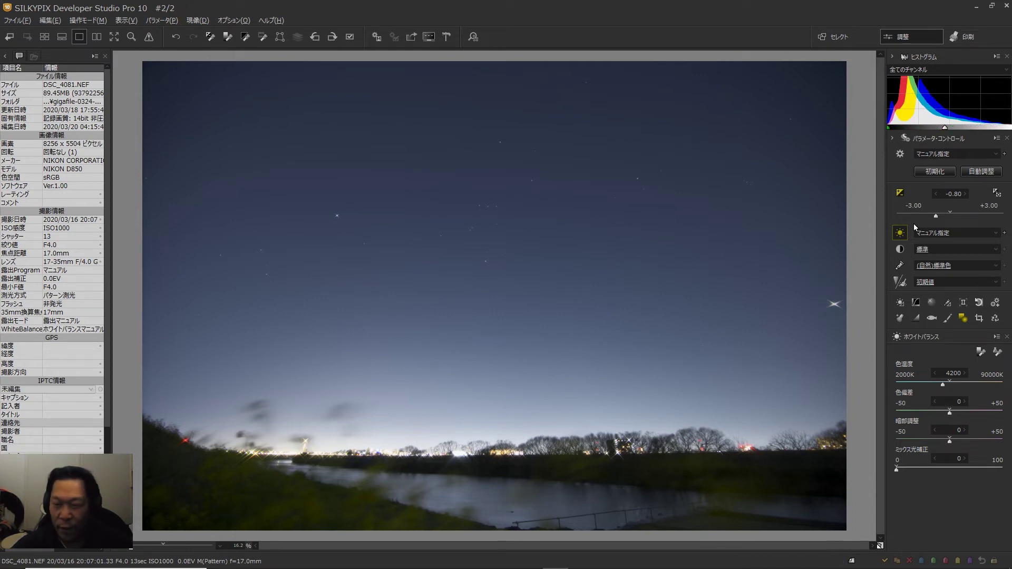
pyautogui.click(951, 216)
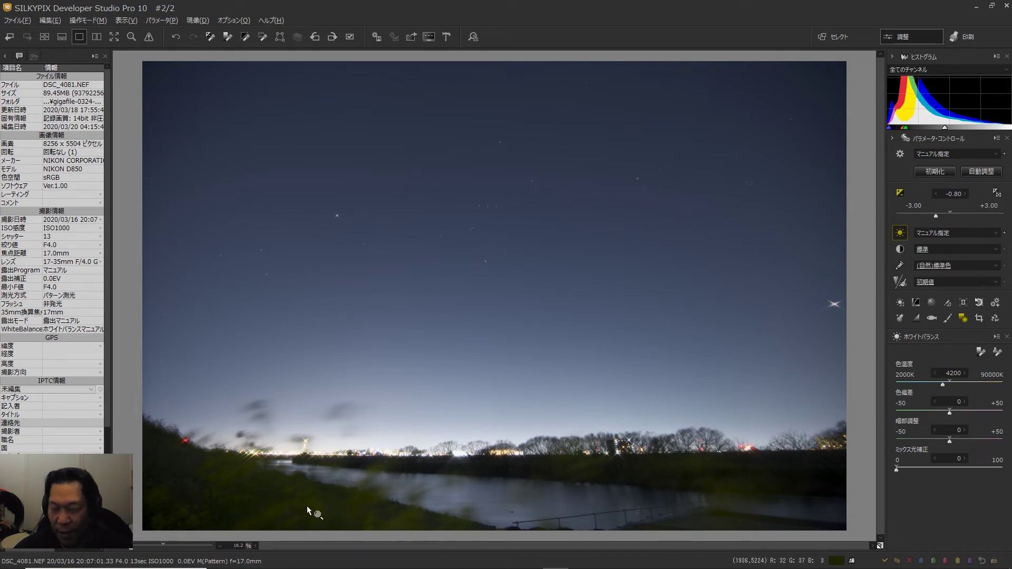
# Step: Reopen partial correction on graduated filter 1 (brightness -29) and choose brush correction
pyautogui.click(965, 319)
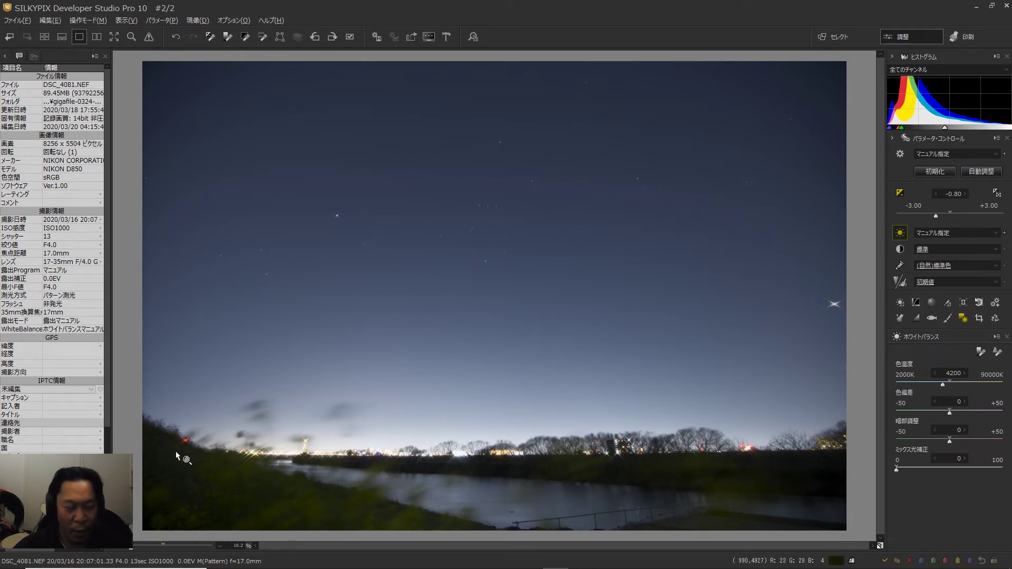
pyautogui.click(967, 322)
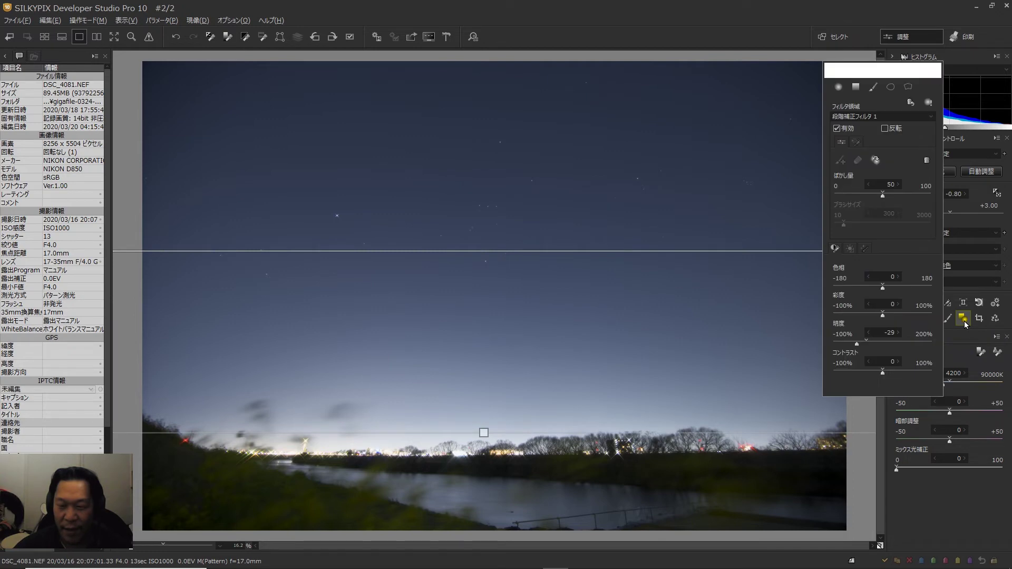
pyautogui.scroll(-1, 585, 416)
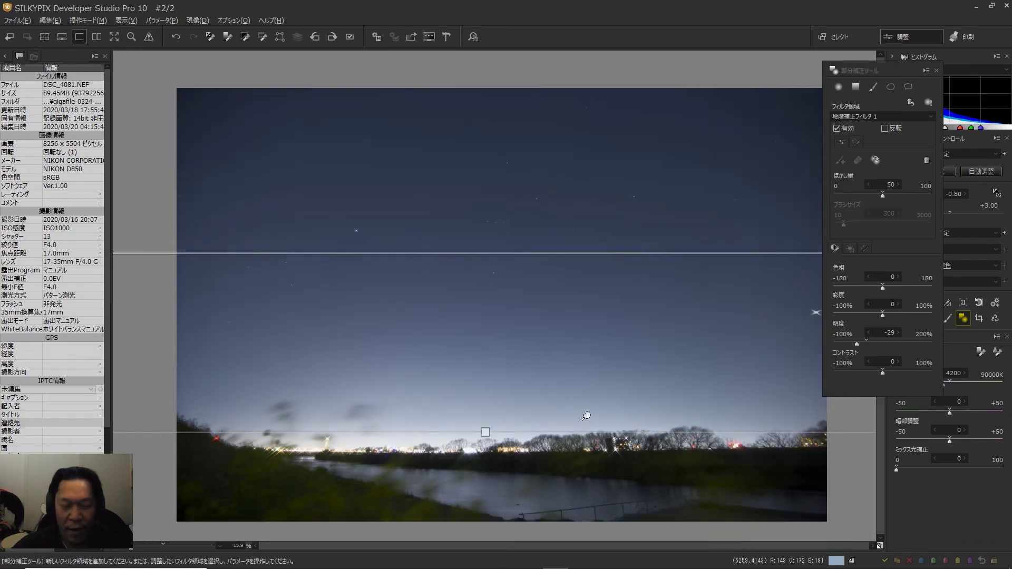
pyautogui.scroll(-1, 738, 359)
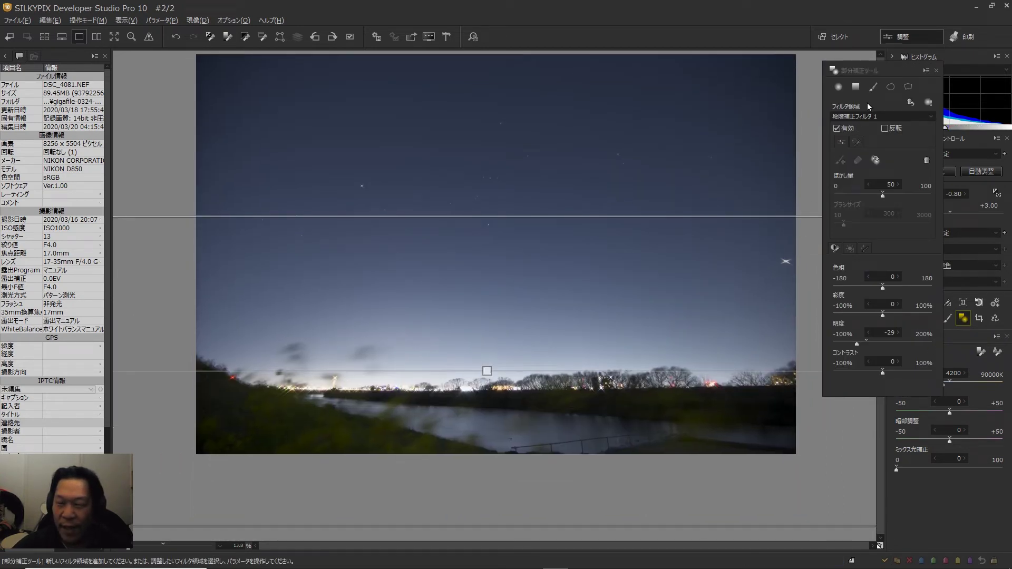
pyautogui.click(871, 94)
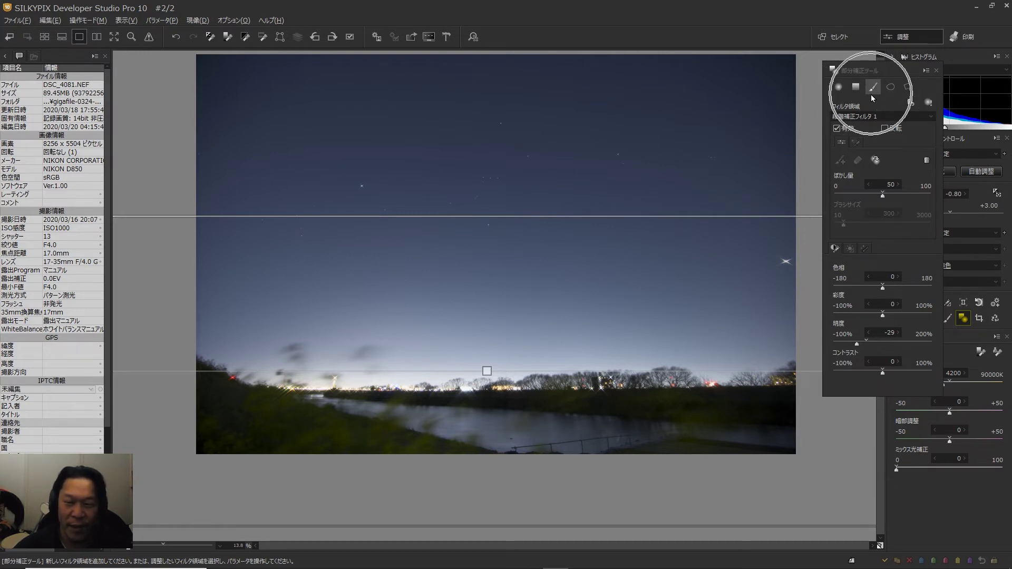
pyautogui.click(871, 90)
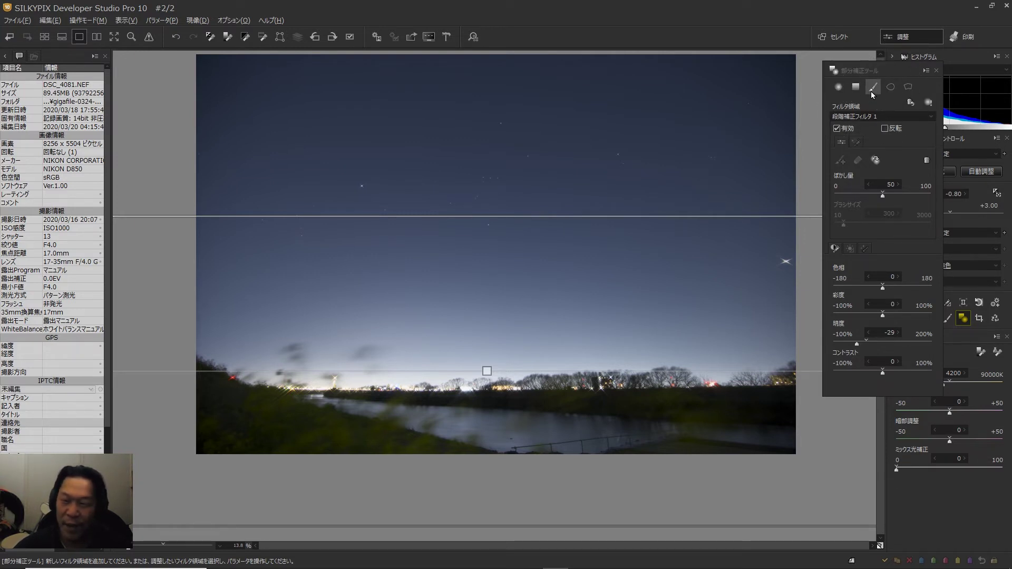
# Step: Set brush size to 552 and paint a correction mask over the grassy riverbank foreground
pyautogui.click(871, 91)
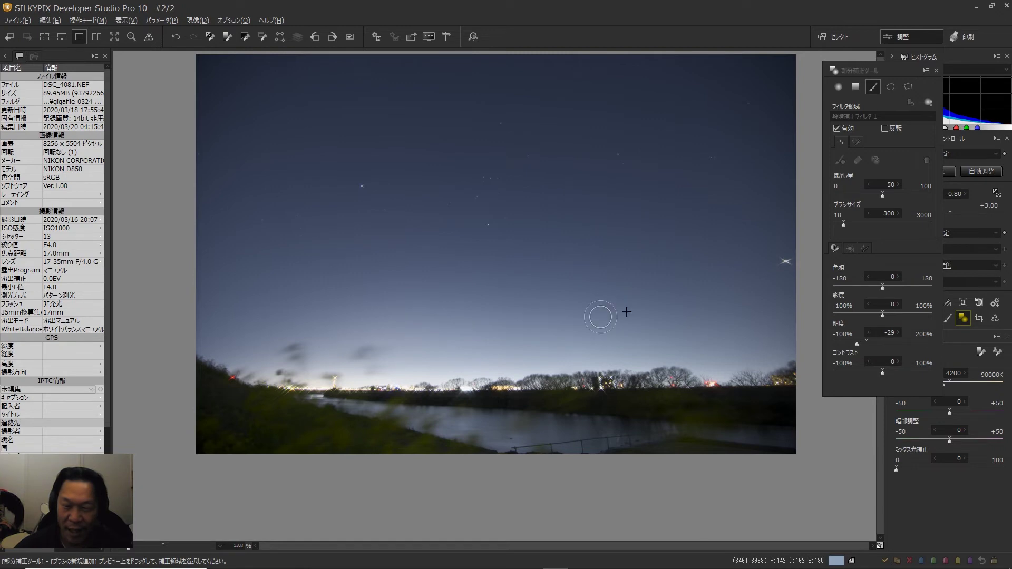
pyautogui.moveTo(843, 228); pyautogui.dragTo(855, 228)
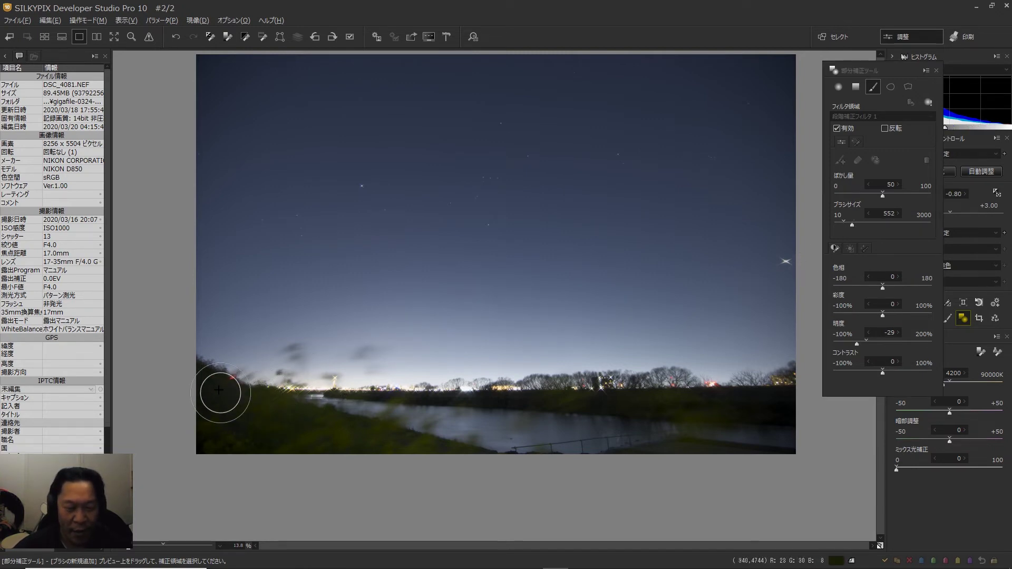
pyautogui.moveTo(181, 384)
pyautogui.mouseDown()
pyautogui.moveTo(288, 444)
pyautogui.moveTo(406, 479)
pyautogui.moveTo(492, 486)
pyautogui.moveTo(373, 440)
pyautogui.moveTo(221, 448)
pyautogui.mouseUp()
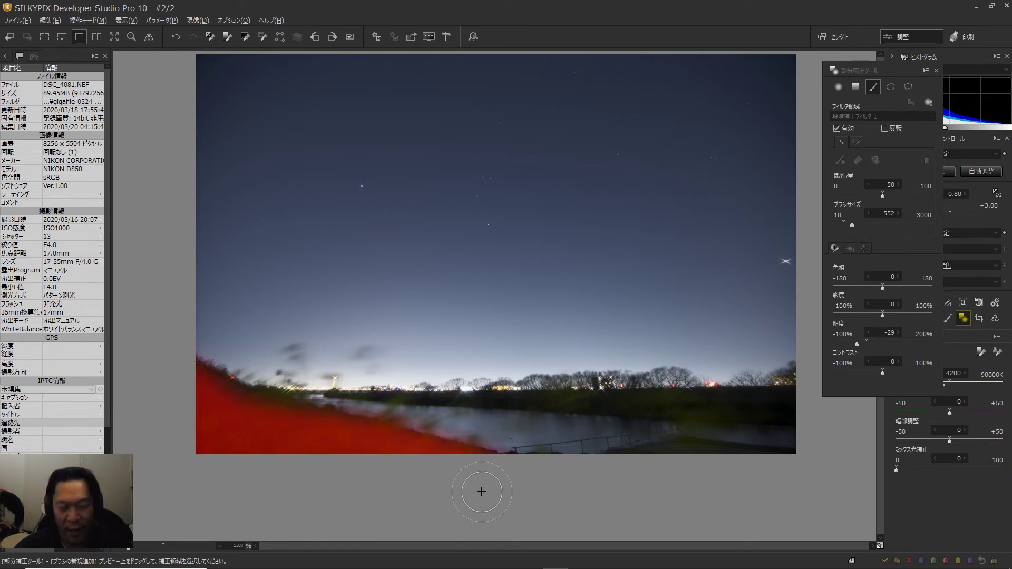
pyautogui.moveTo(600, 504)
pyautogui.mouseDown()
pyautogui.moveTo(669, 472)
pyautogui.moveTo(793, 487)
pyautogui.mouseUp()
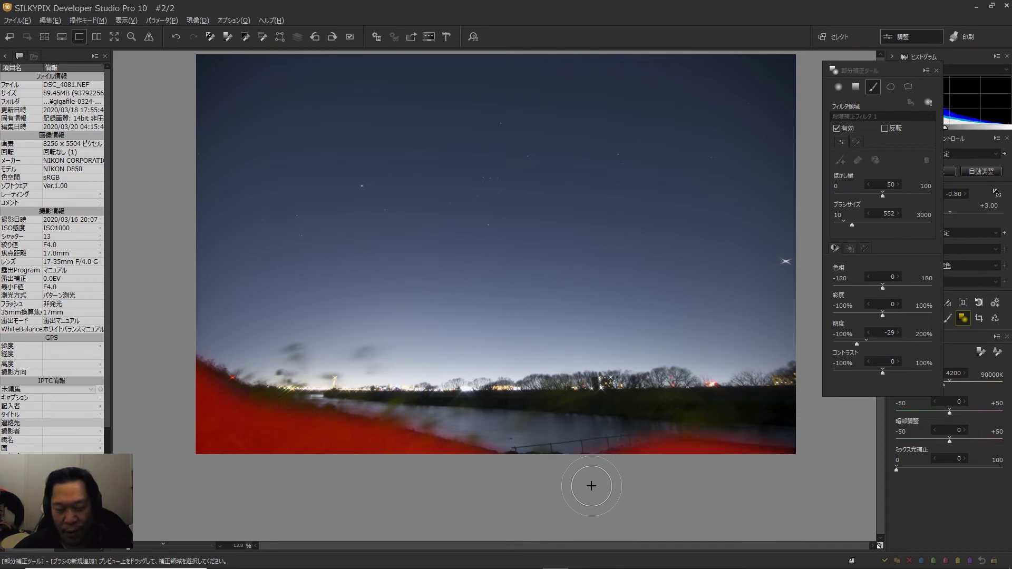
pyautogui.moveTo(256, 426); pyautogui.dragTo(172, 395)
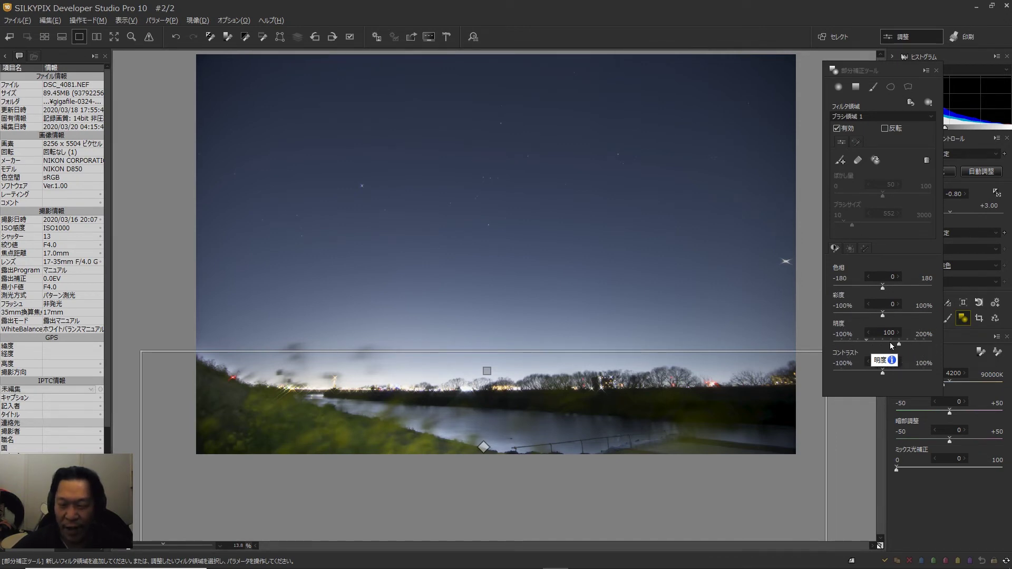
# Step: Set brush region 1's brightness to 115 and activate the brush eraser
pyautogui.moveTo(899, 347); pyautogui.dragTo(874, 348)
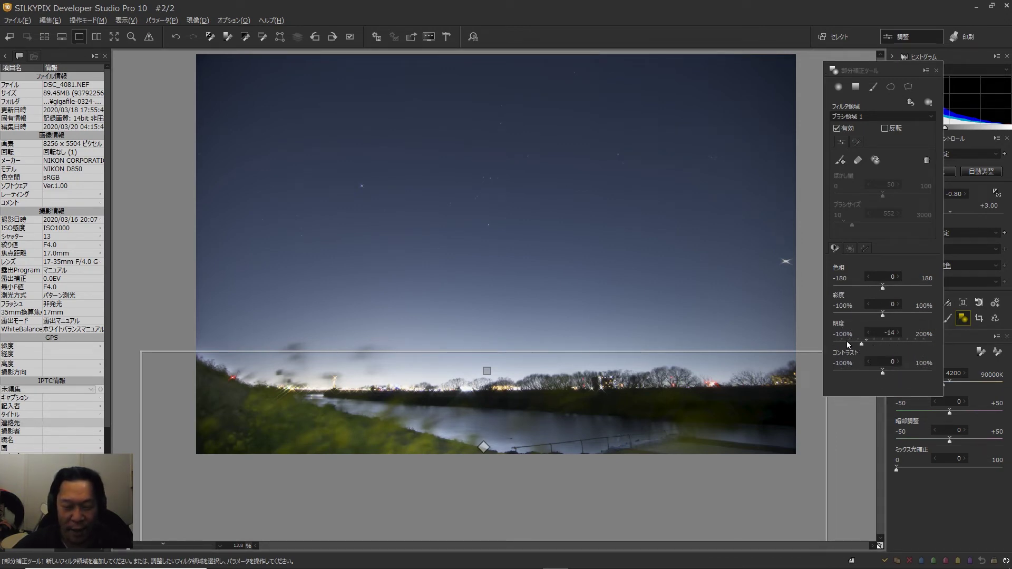
pyautogui.moveTo(847, 340); pyautogui.dragTo(882, 341)
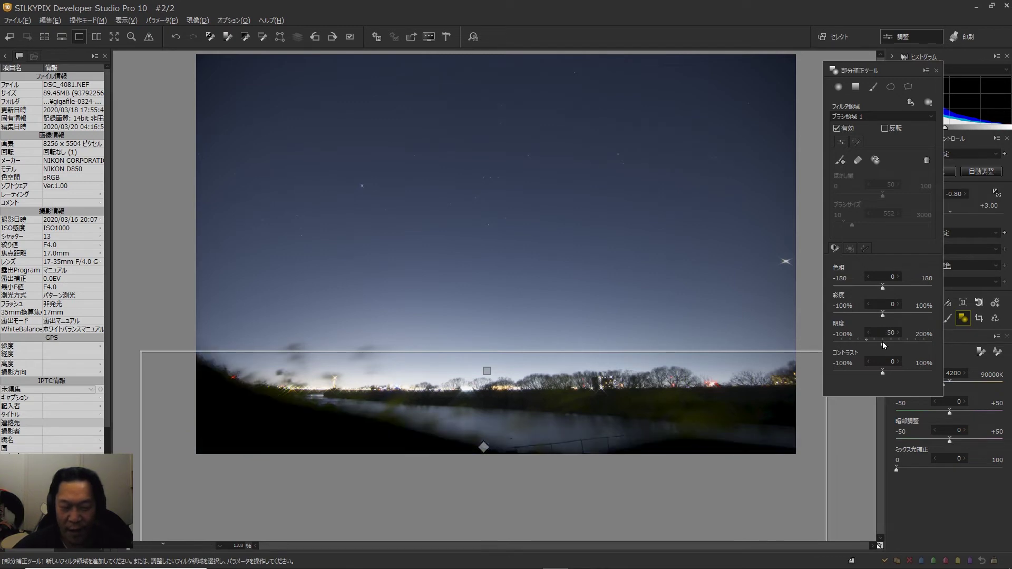
pyautogui.moveTo(897, 346); pyautogui.dragTo(900, 346)
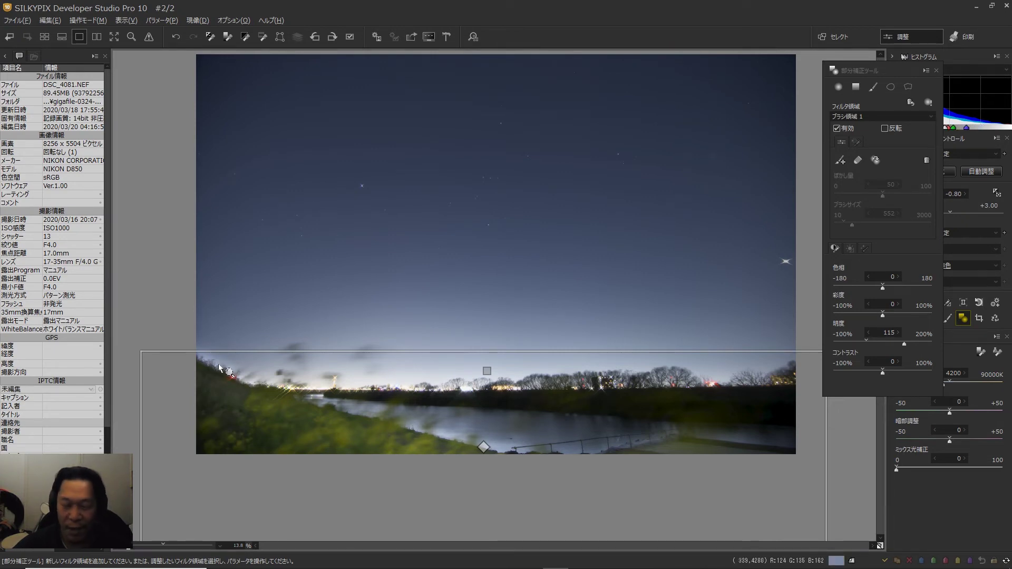
pyautogui.click(859, 163)
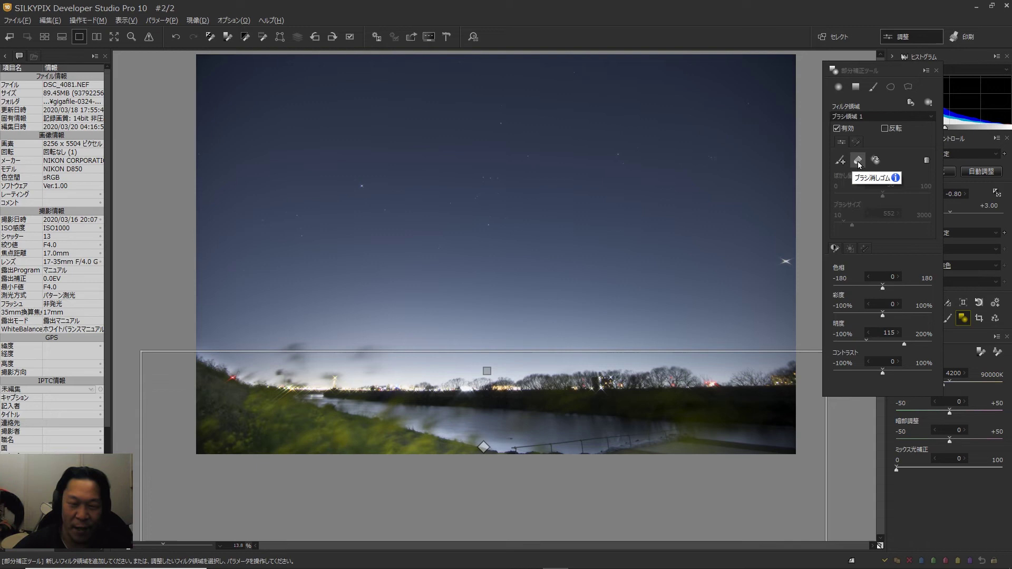
pyautogui.click(859, 161)
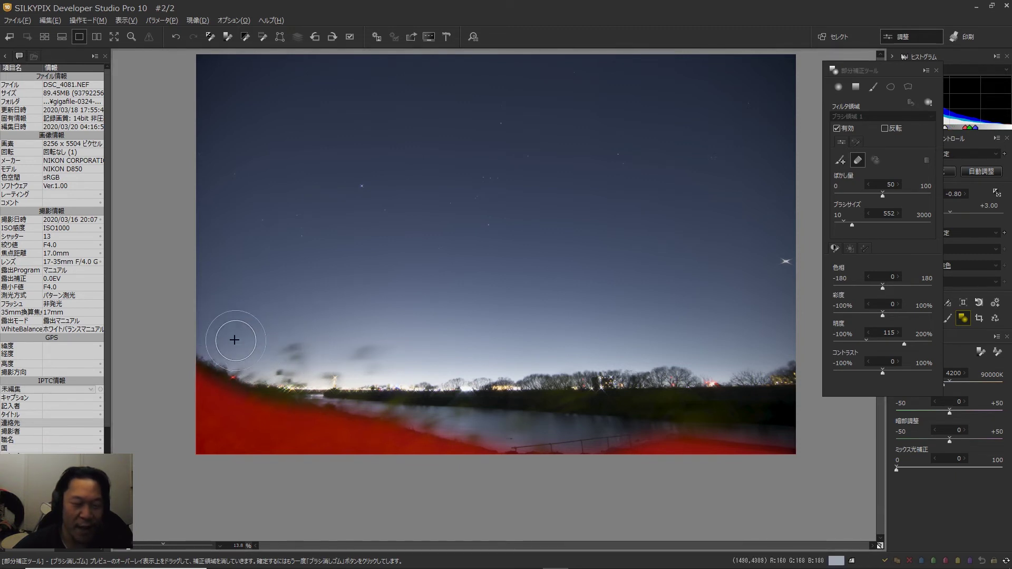
# Step: Return to brush region 1's settings and ease its brightness from 146 down to 92
pyautogui.click(843, 162)
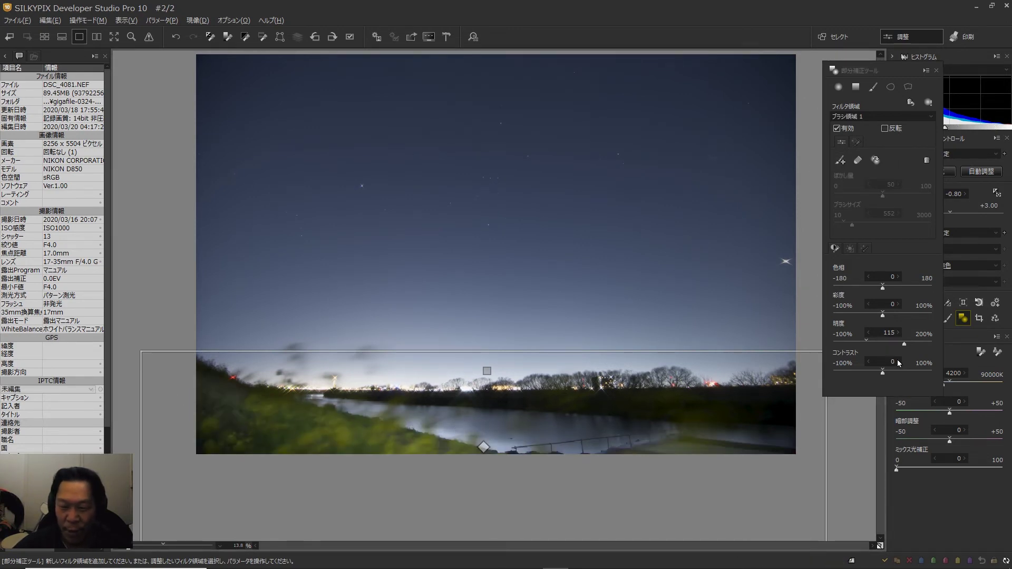
pyautogui.moveTo(904, 344); pyautogui.dragTo(905, 344)
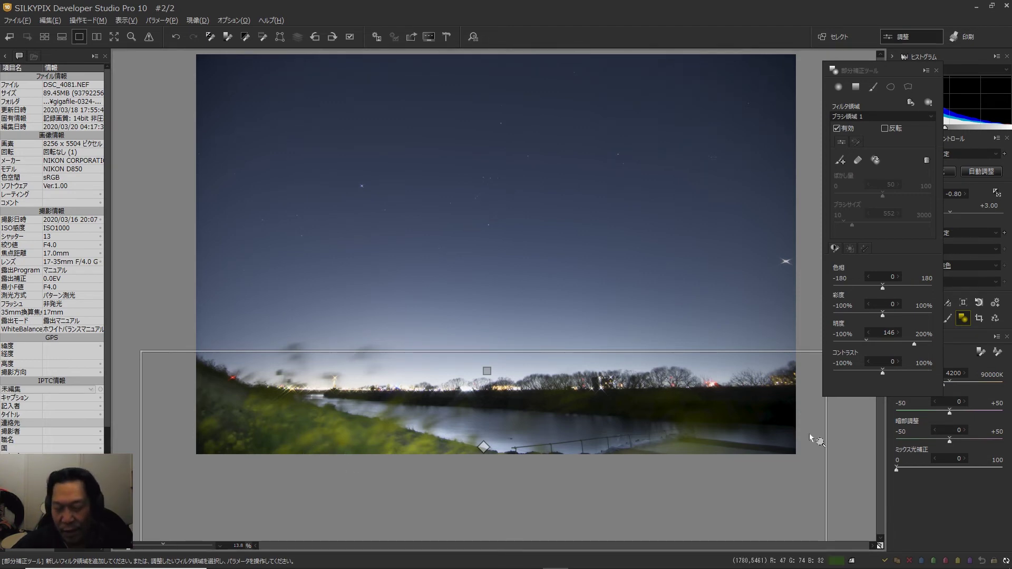
pyautogui.moveTo(914, 344); pyautogui.dragTo(901, 343)
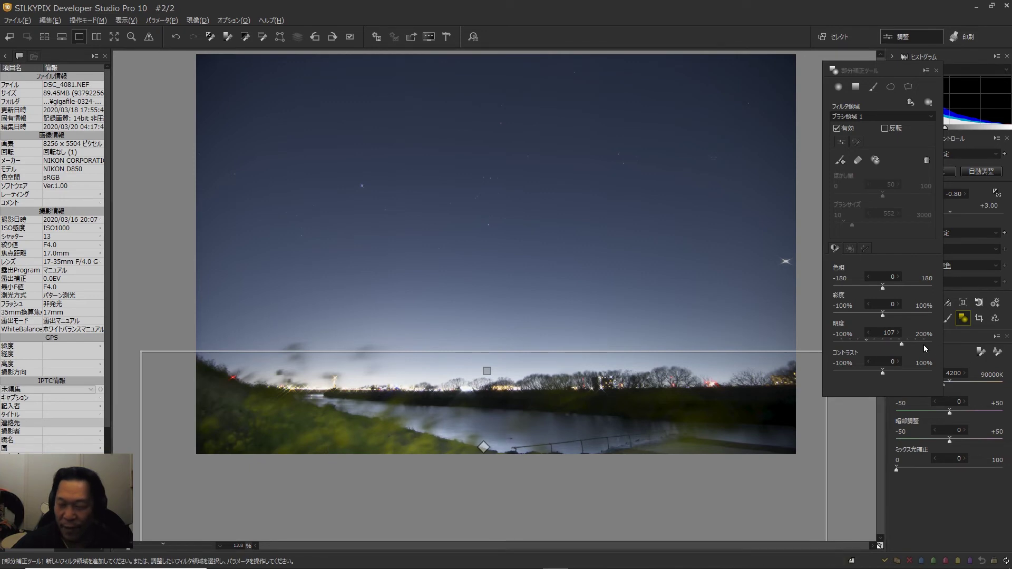
pyautogui.moveTo(902, 346); pyautogui.dragTo(900, 346)
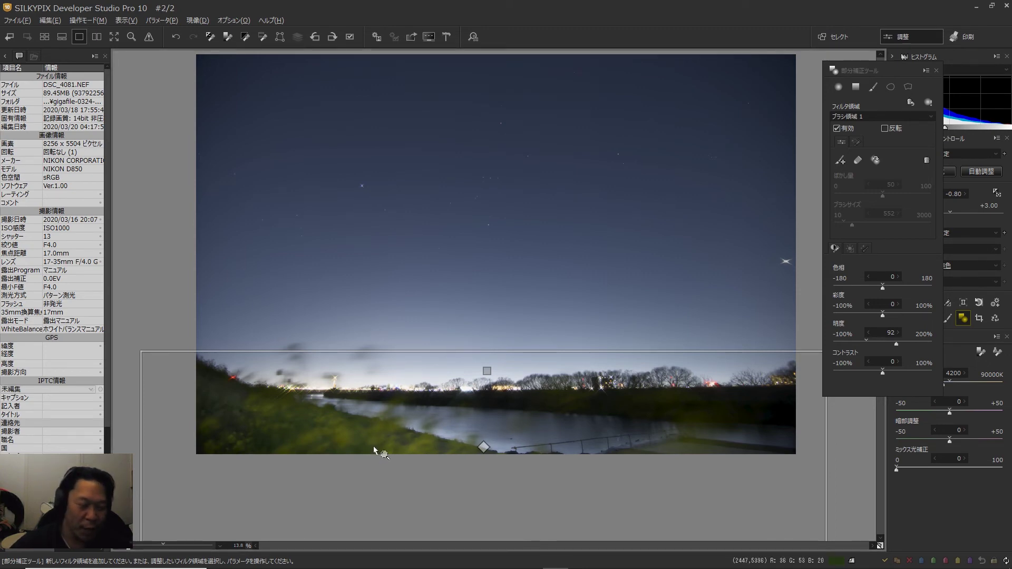
pyautogui.moveTo(377, 425); pyautogui.dragTo(353, 448)
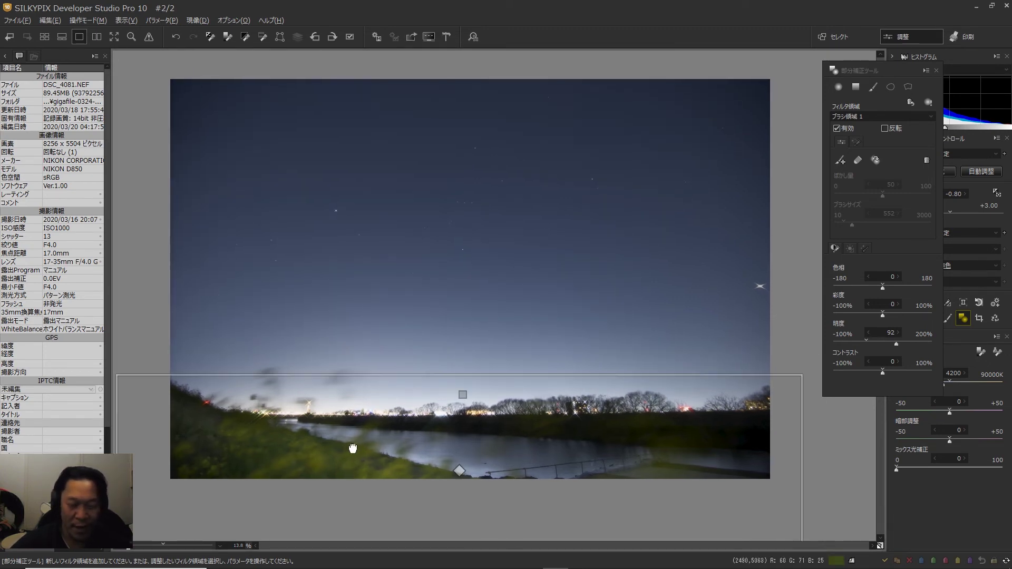
# Step: Close the local correction tools and set overall saturation to 1.20 in the Color panel
pyautogui.click(937, 71)
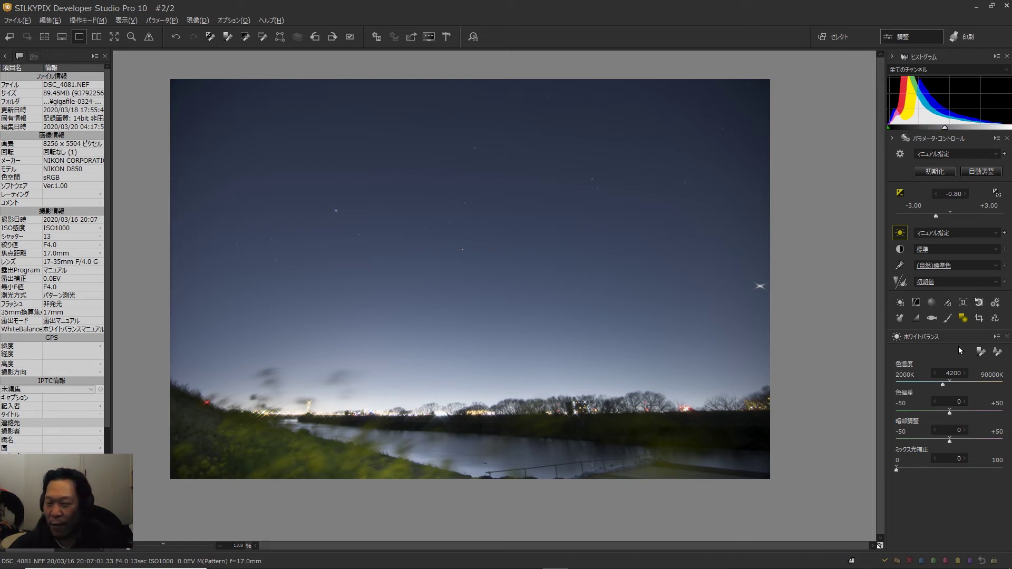
pyautogui.click(901, 267)
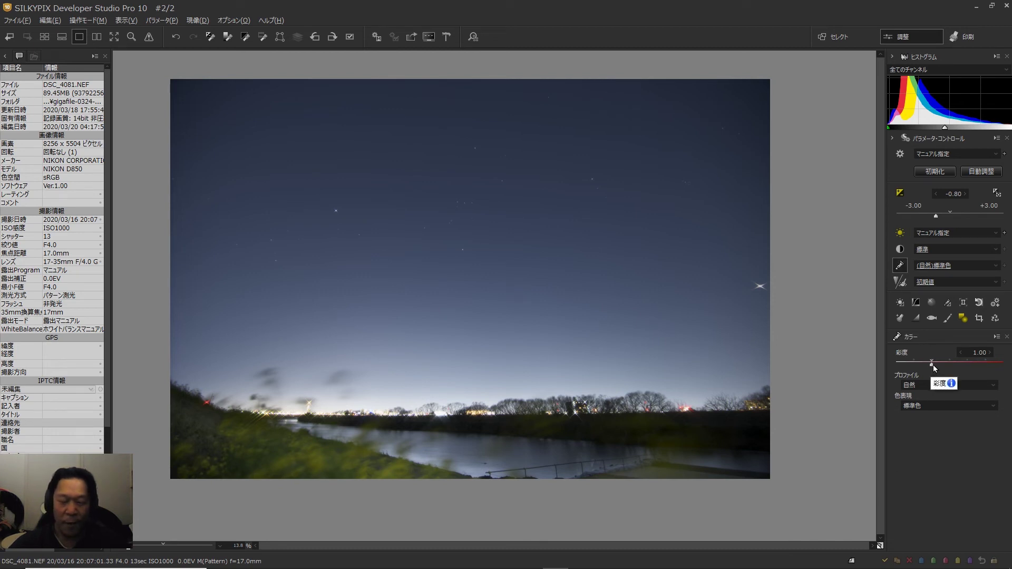
pyautogui.moveTo(936, 364); pyautogui.dragTo(941, 364)
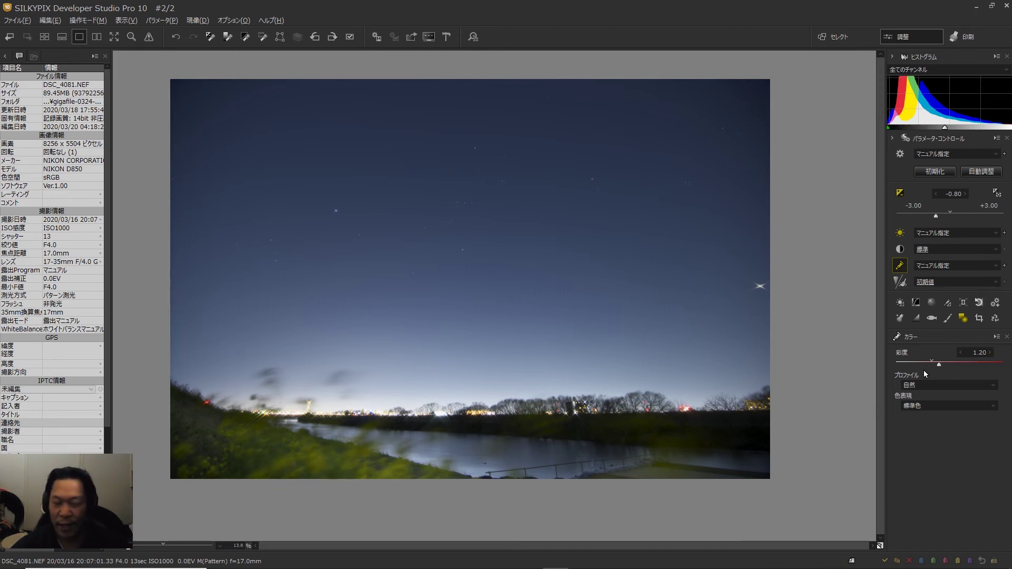
pyautogui.moveTo(939, 367); pyautogui.dragTo(940, 365)
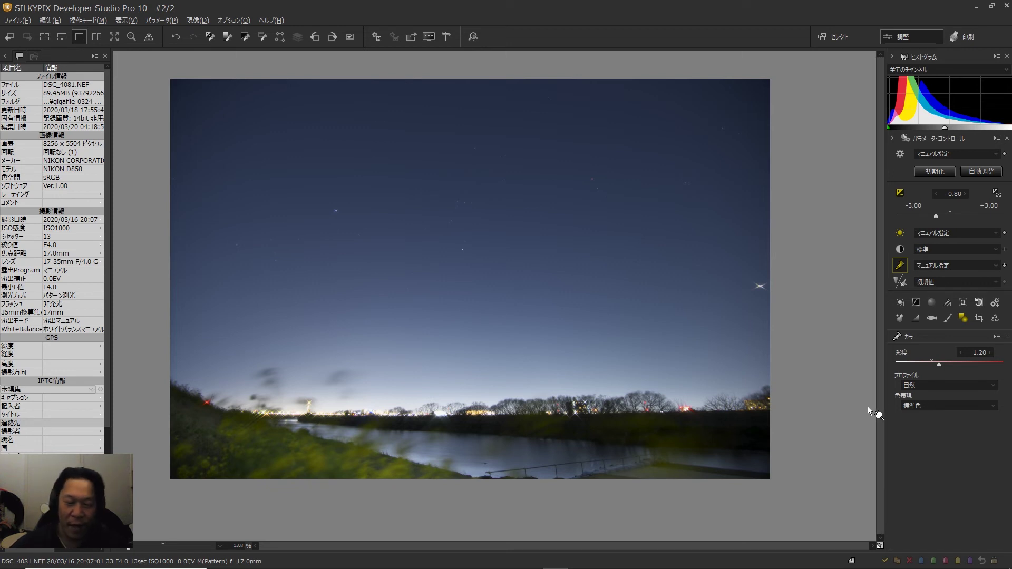
# Step: Toggle DSC_4081.NEF between its original state and the edited version three times to compare
pyautogui.click(881, 547)
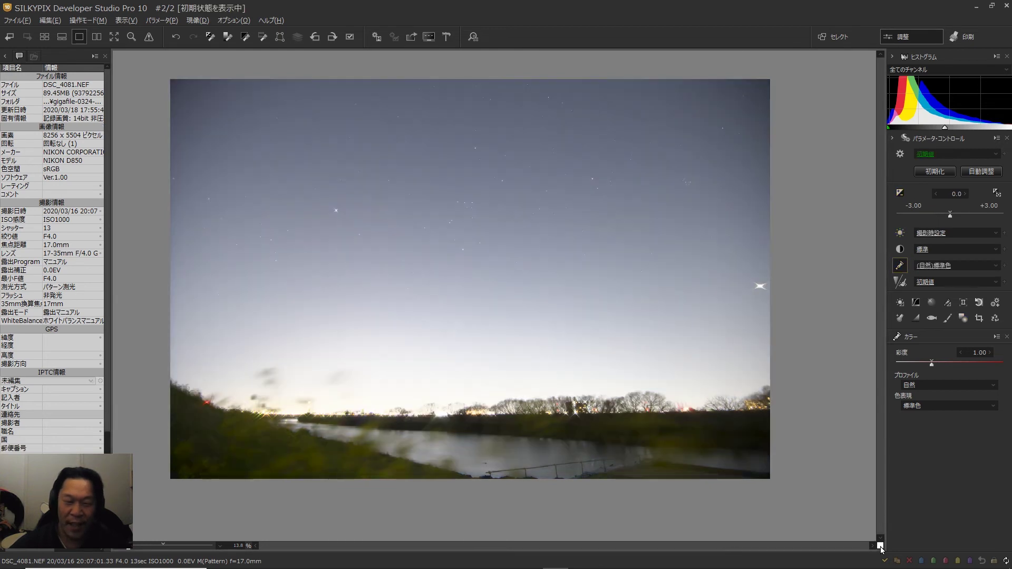
pyautogui.click(881, 547)
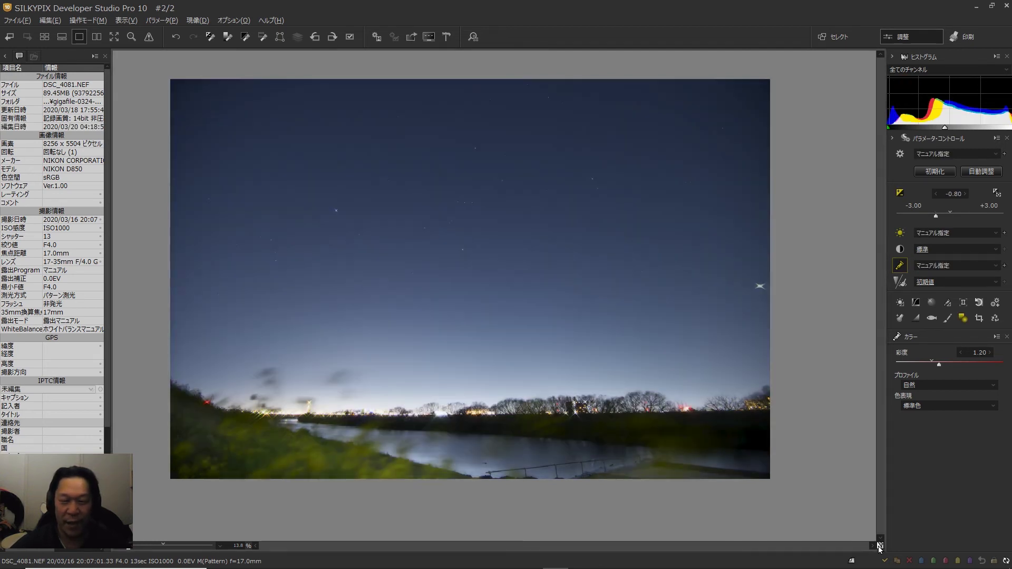
pyautogui.click(881, 546)
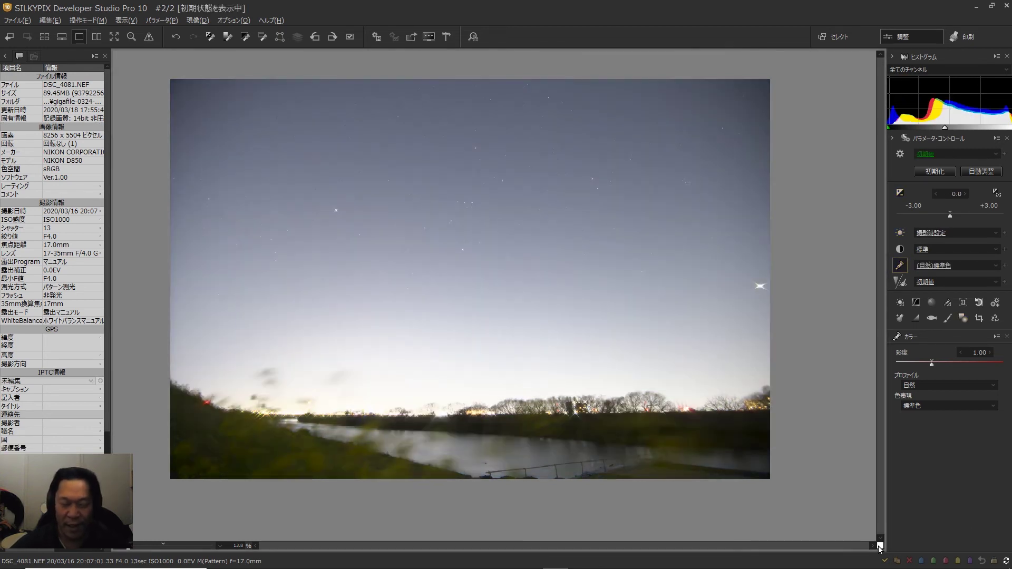
pyautogui.click(881, 547)
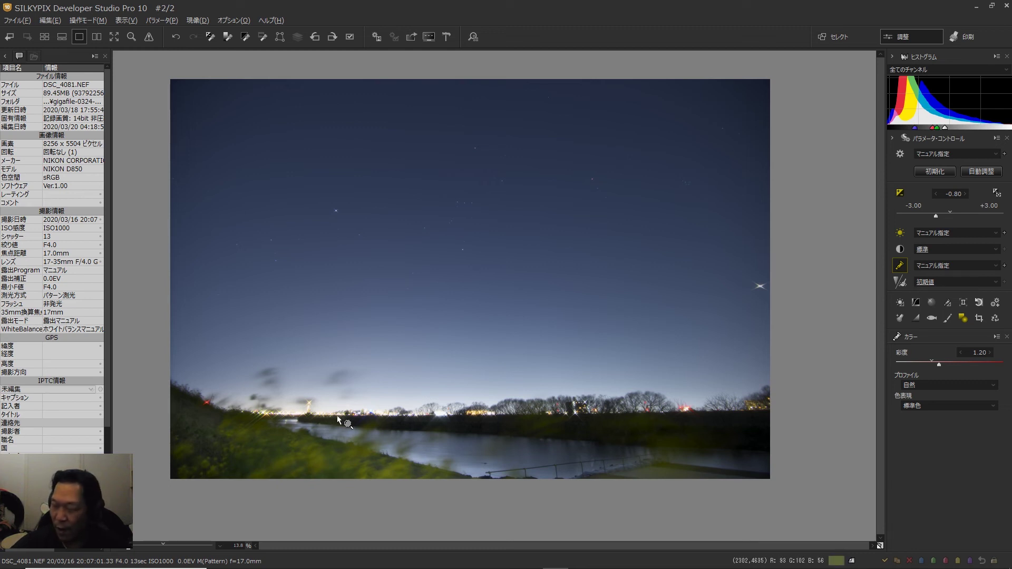
pyautogui.click(880, 546)
pyautogui.click(880, 546)
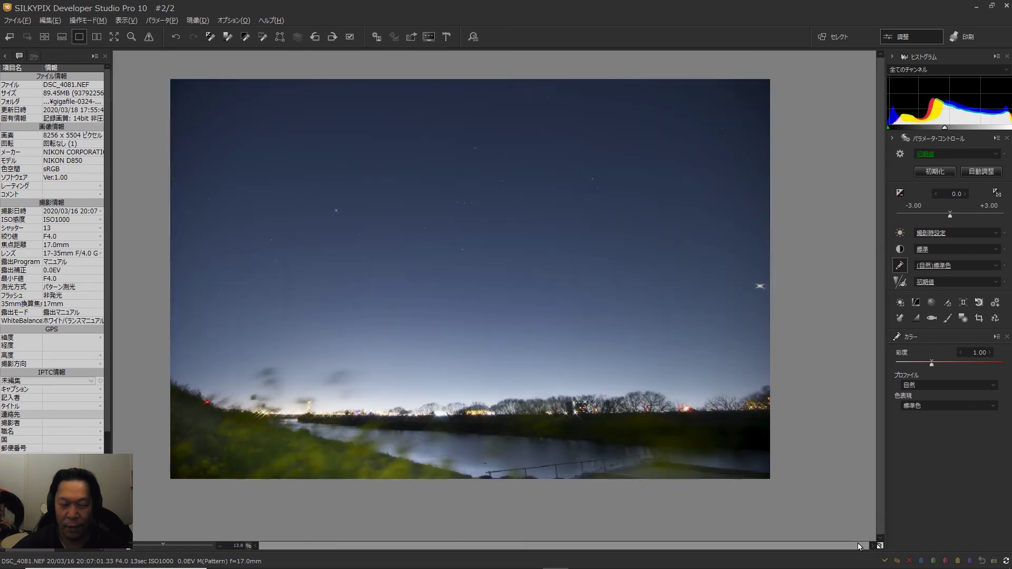